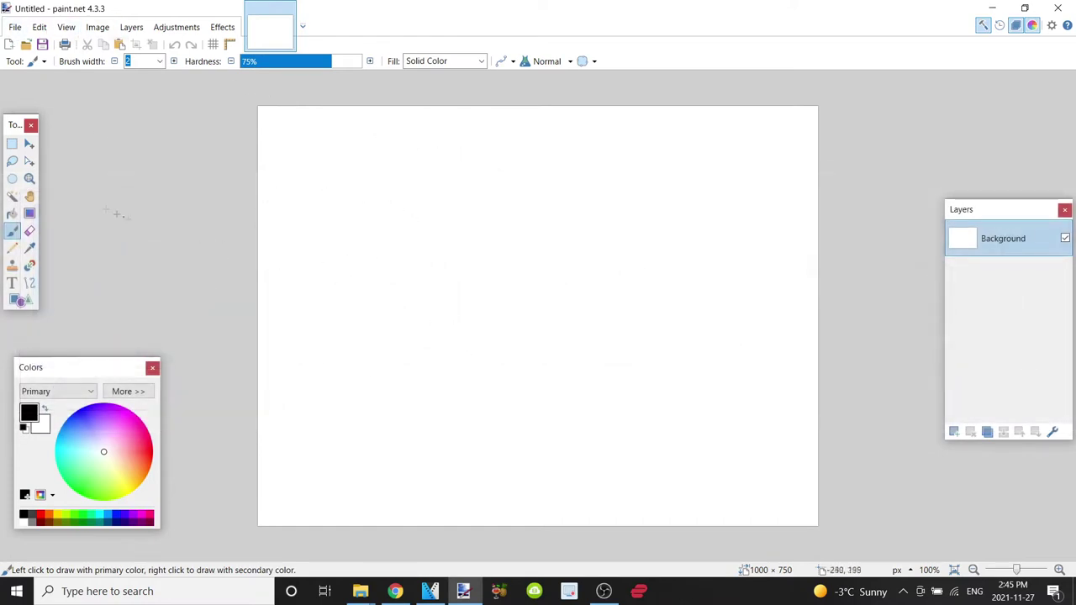
- Open the File menu to begin a new image
{"action": "left_click", "coordinate": [10, 26]}
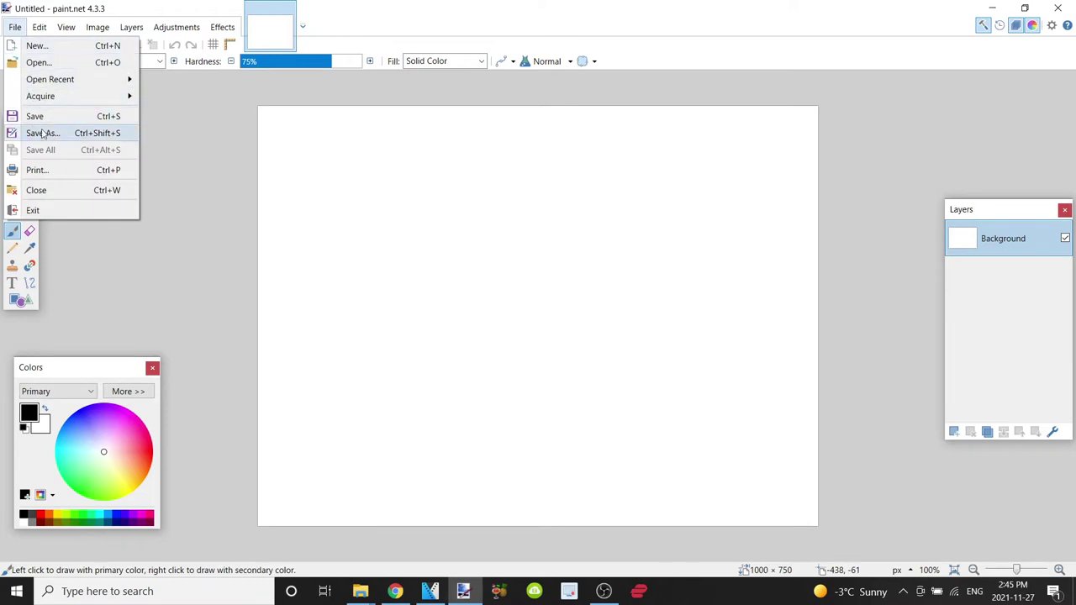
- Create a new 1000 × 1000 pixel image and add an empty Layer 2 above Background
{"action": "left_click", "coordinate": [42, 44]}
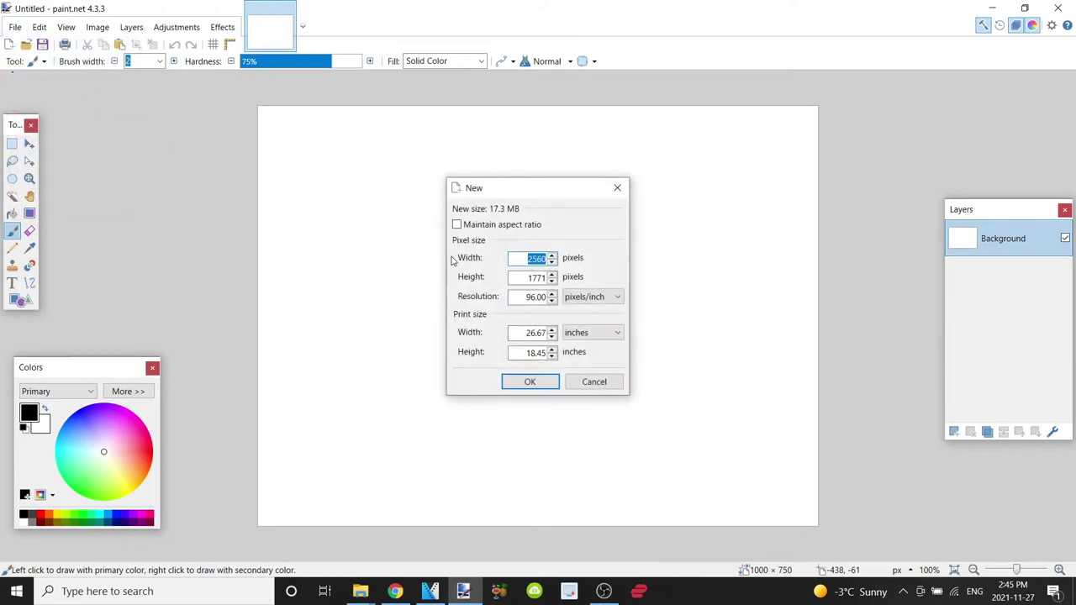
{"action": "type", "text": "1000"}
{"action": "key", "text": "Tab"}
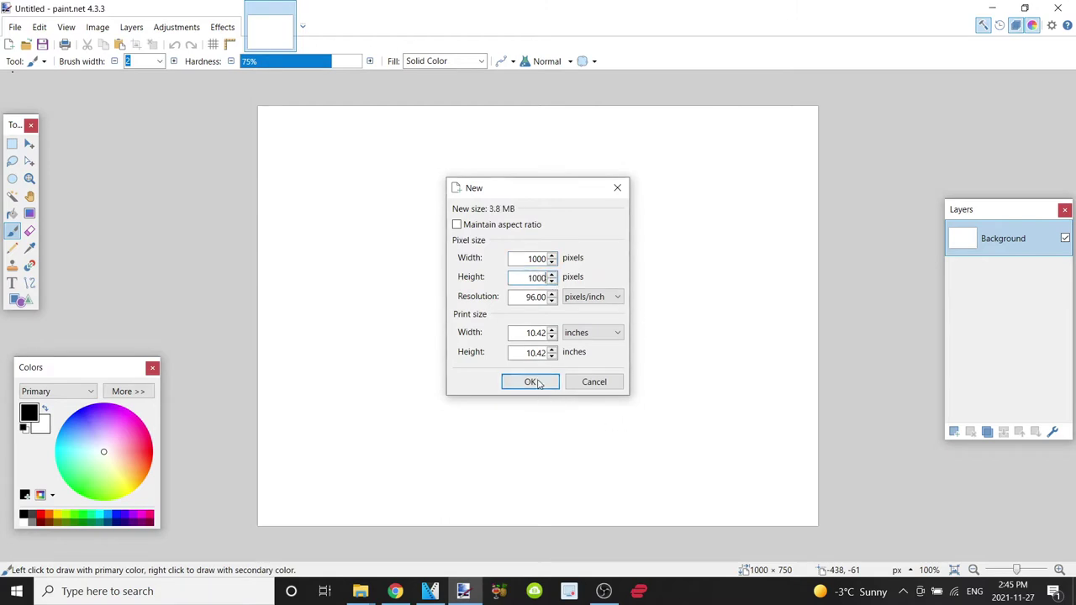
{"action": "left_click", "coordinate": [532, 382]}
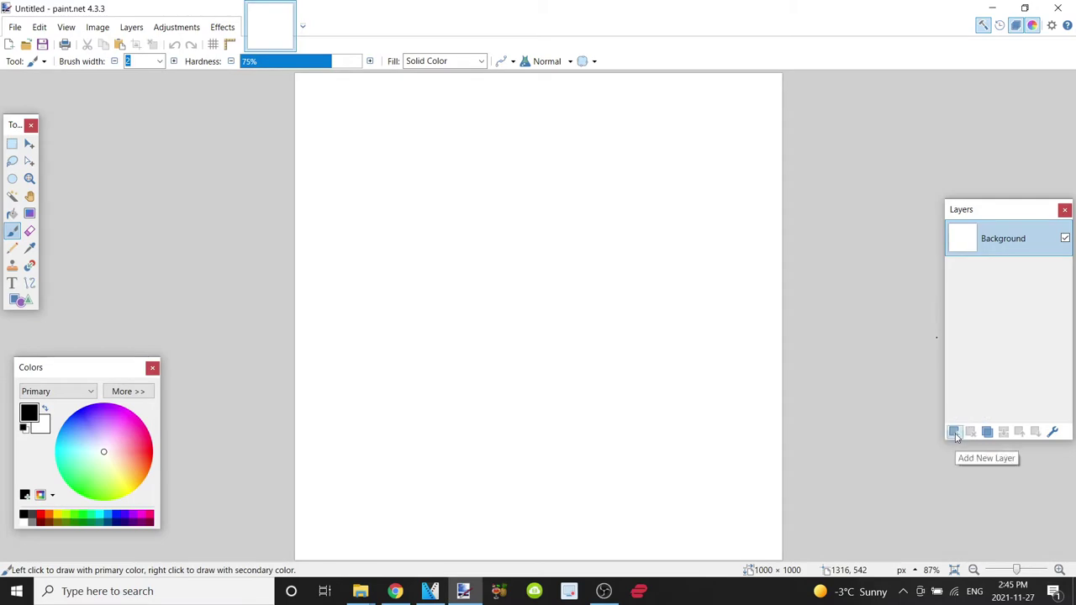
{"action": "left_click", "coordinate": [955, 433]}
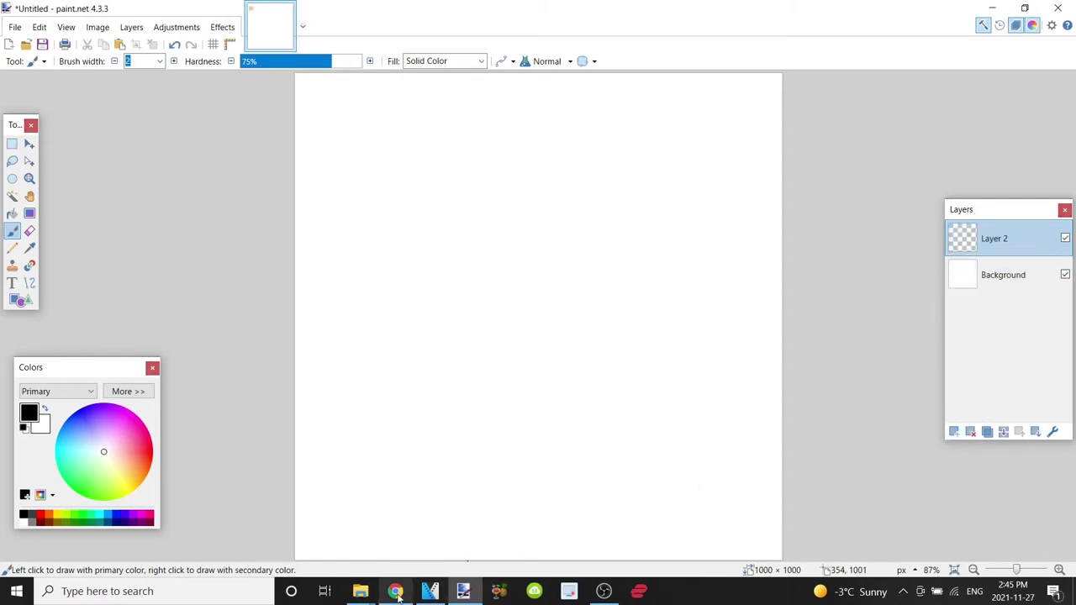
{"action": "left_click", "coordinate": [396, 593]}
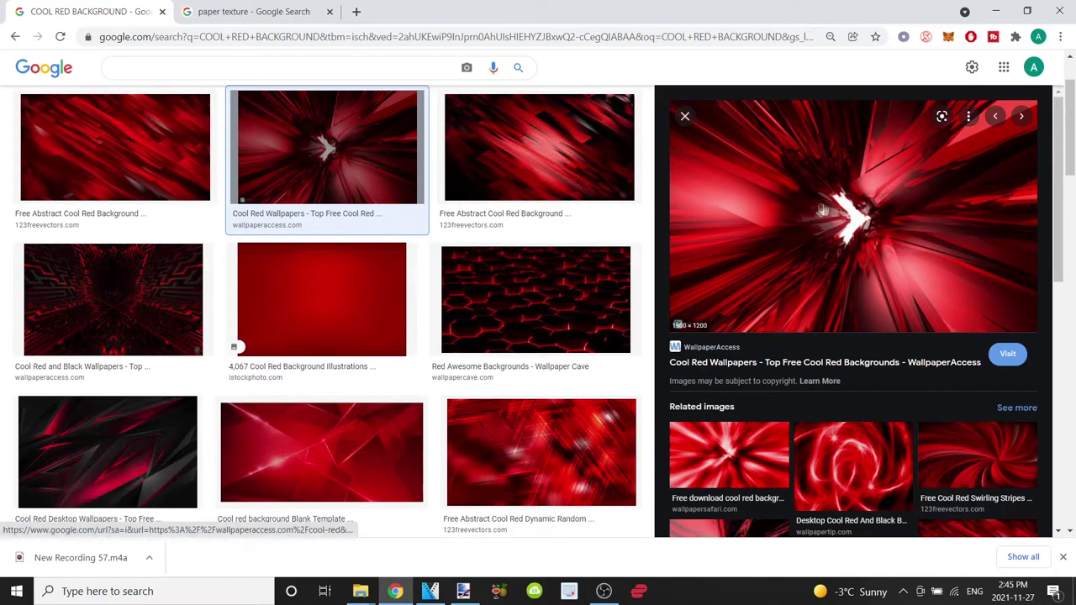
- Copy the red abstract wallpaper image from Google Images and return to paint.net
{"action": "right_click", "coordinate": [820, 225]}
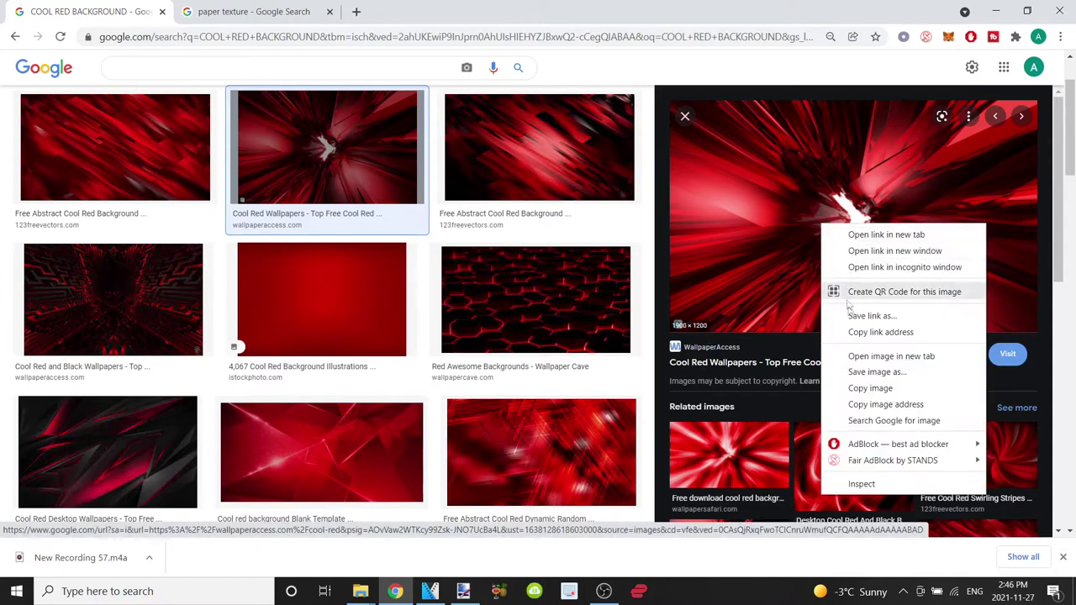
{"action": "left_click", "coordinate": [861, 388]}
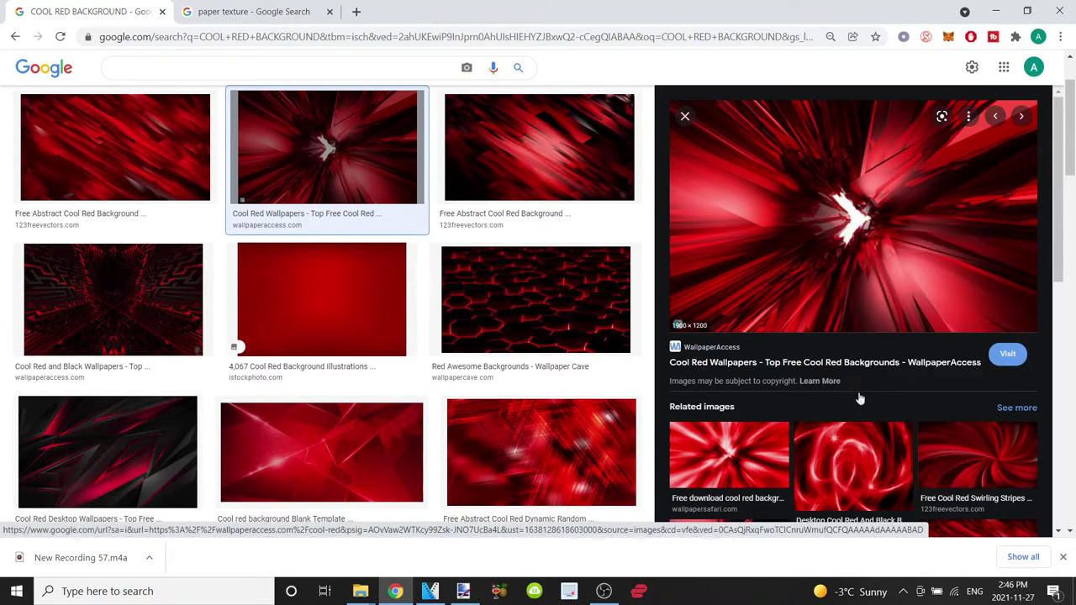
{"action": "left_click", "coordinate": [465, 593]}
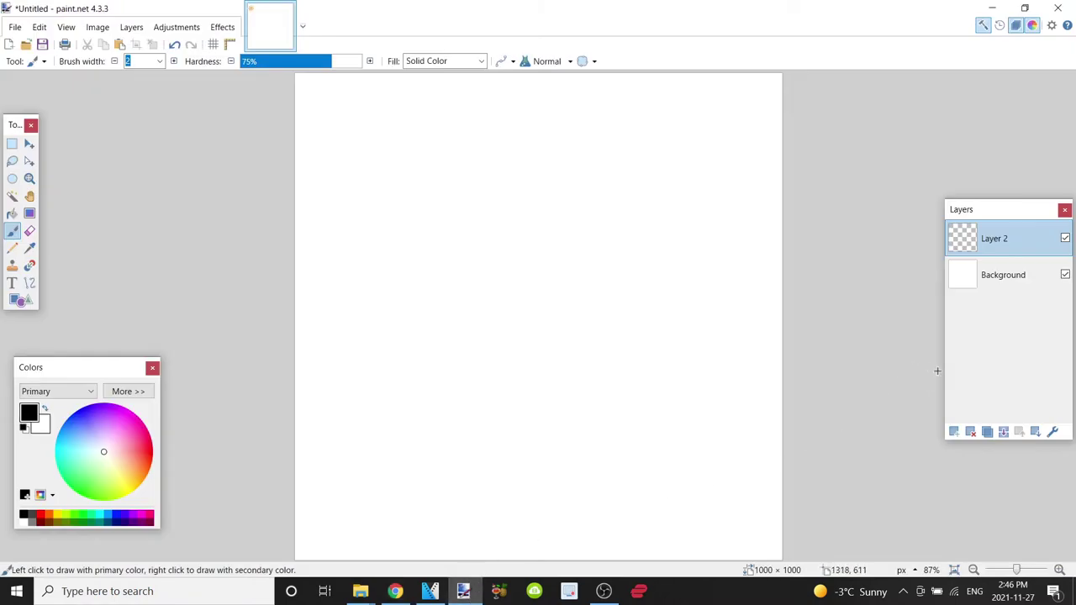
- Paste the red wallpaper onto Layer 2 at canvas size, squash and shift it to fit, then add Layer 3
{"action": "key", "text": "ctrl+v"}
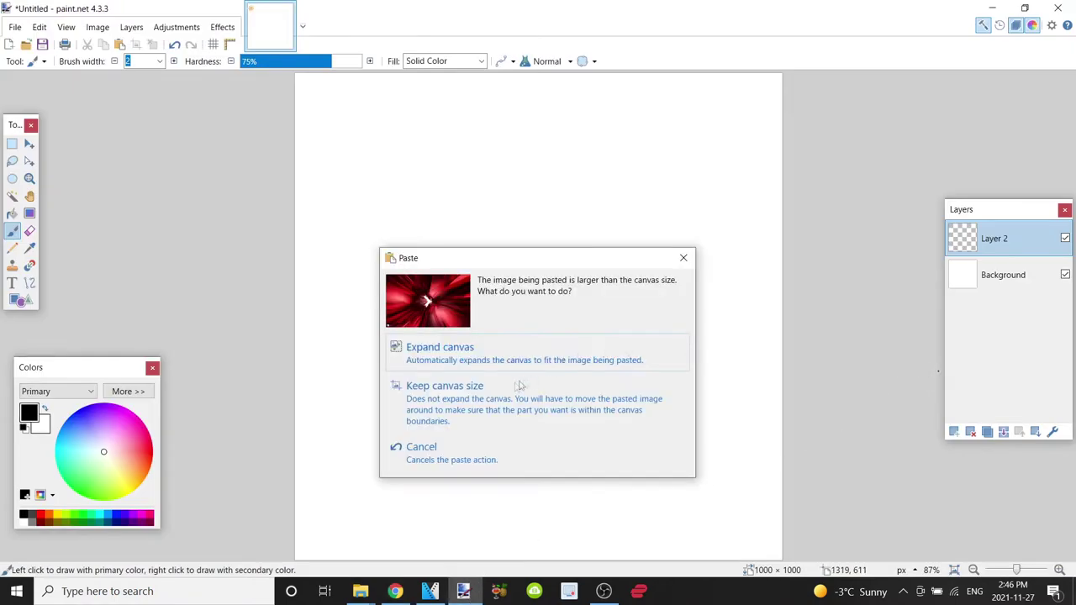
{"action": "left_click", "coordinate": [478, 408]}
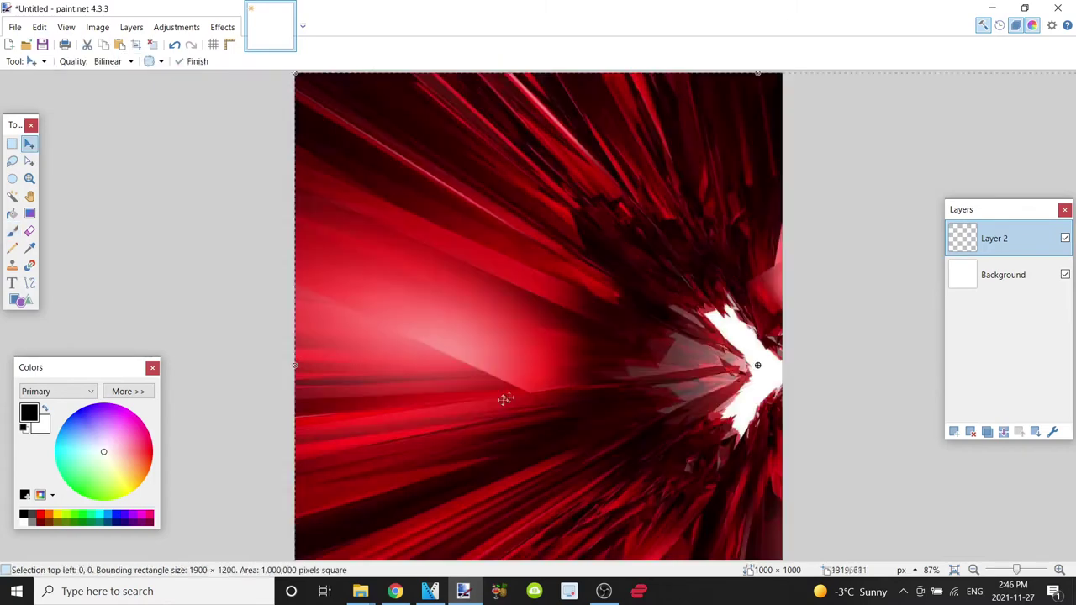
{"action": "scroll", "coordinate": [588, 365], "scroll_direction": "down", "scroll_amount": 3, "text": "ctrl"}
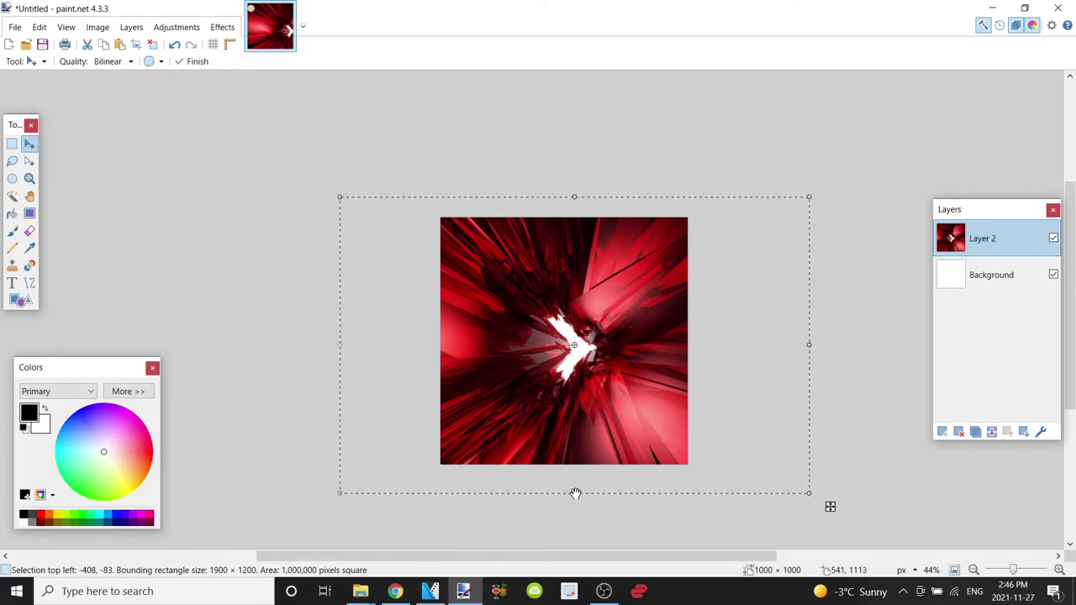
{"action": "left_click_drag", "start_coordinate": [575, 494], "coordinate": [568, 465]}
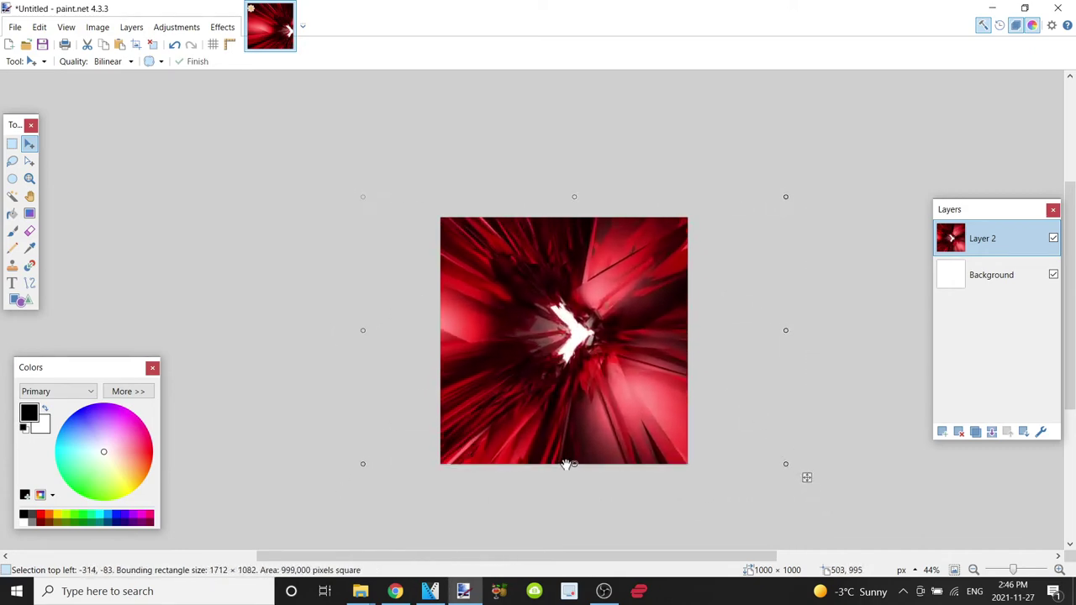
{"action": "left_click_drag", "start_coordinate": [575, 416], "coordinate": [575, 430]}
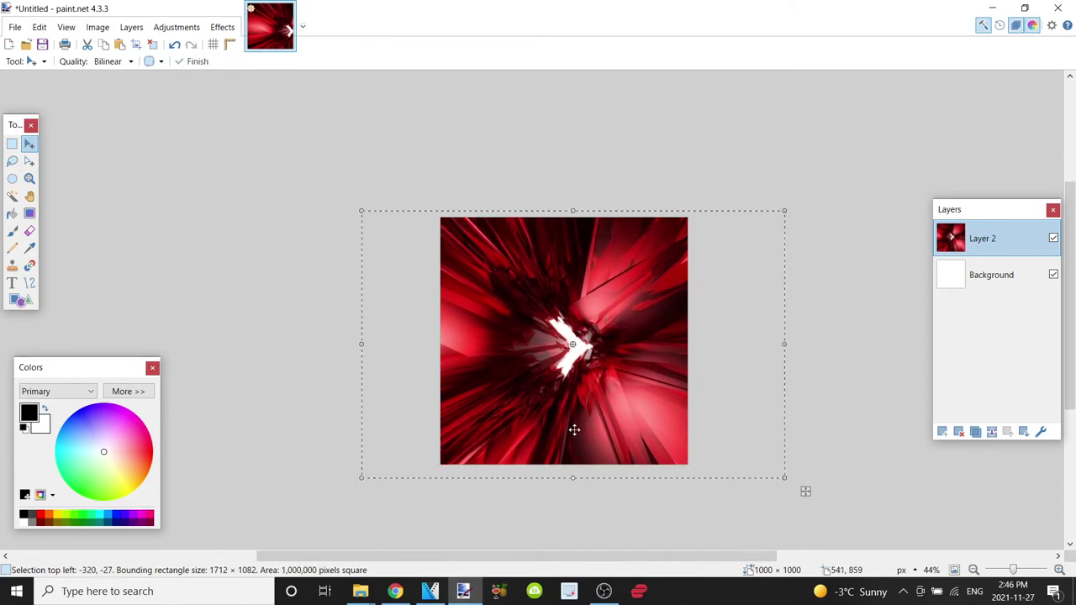
{"action": "scroll", "coordinate": [598, 399], "scroll_direction": "up", "scroll_amount": 1}
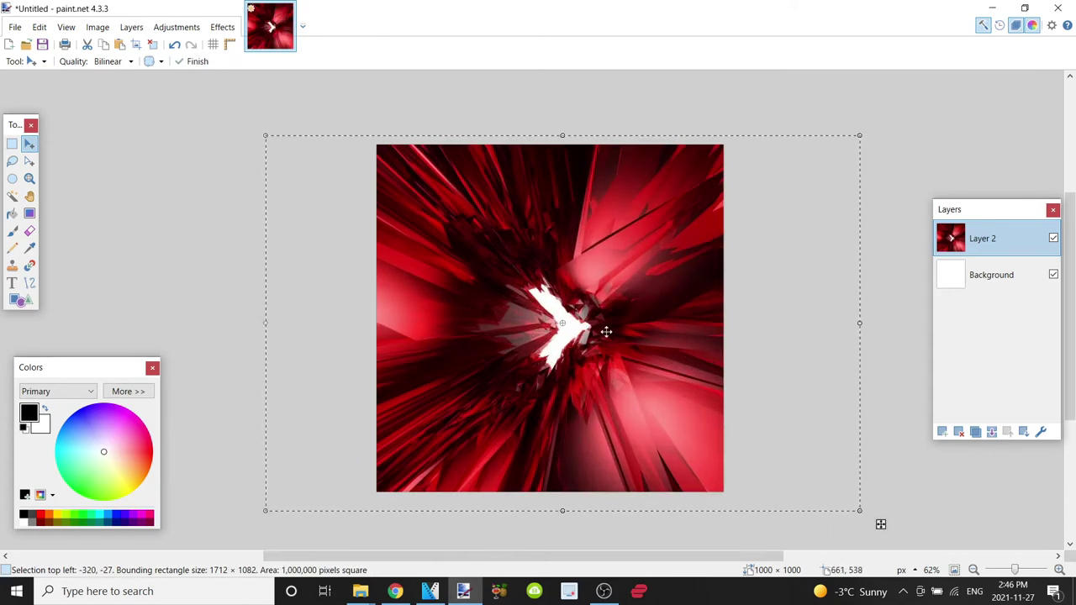
{"action": "key", "text": "ctrl+d"}
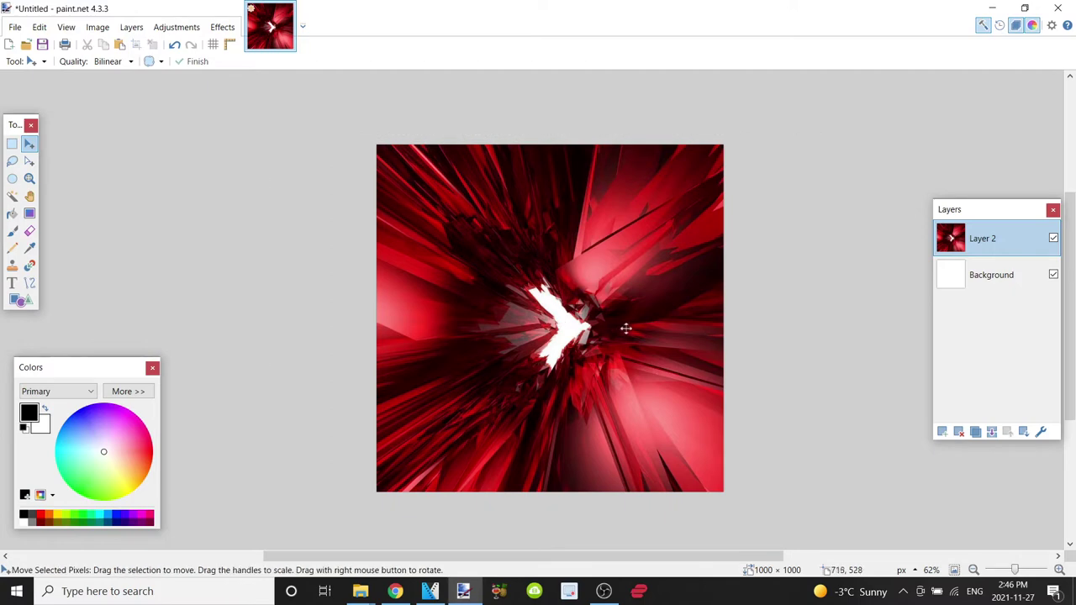
{"action": "left_click", "coordinate": [942, 432]}
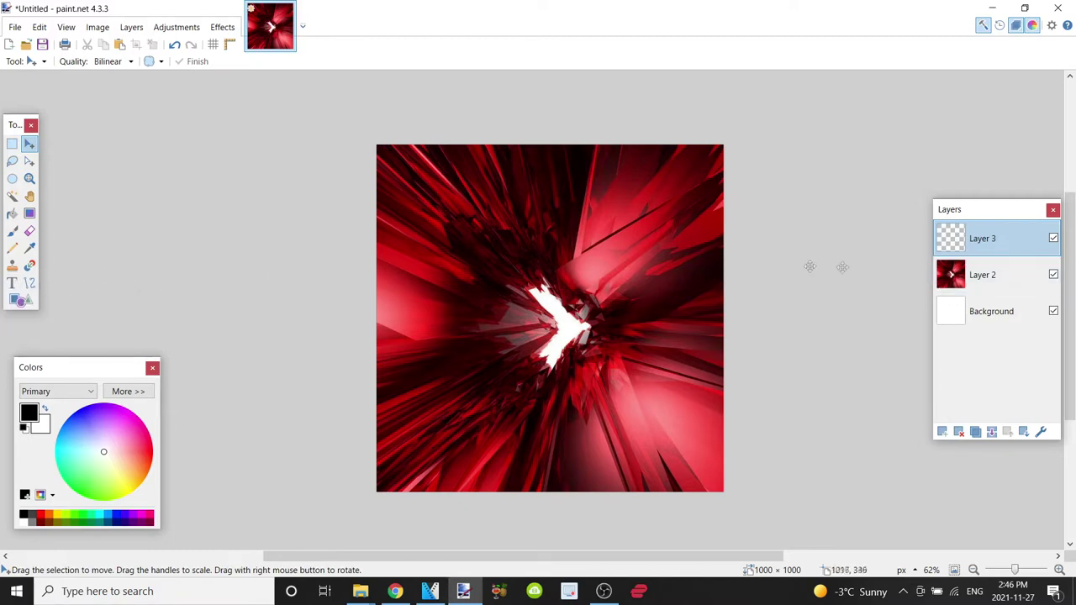
- Set the Calibri text to font size 600 on Layer 3 and delete the test text
{"action": "left_click", "coordinate": [13, 284]}
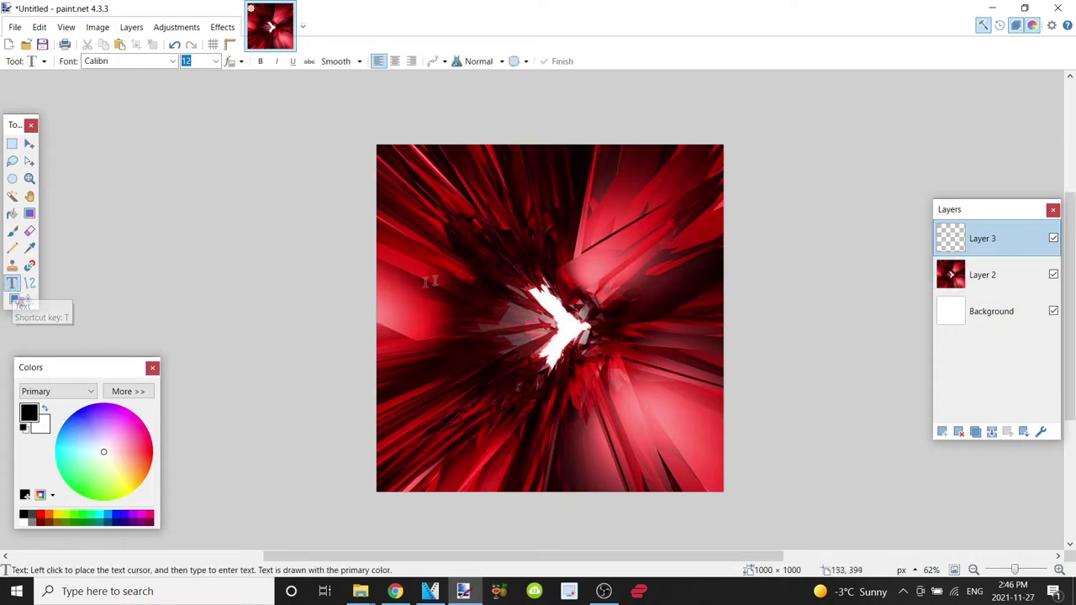
{"action": "left_click", "coordinate": [494, 280]}
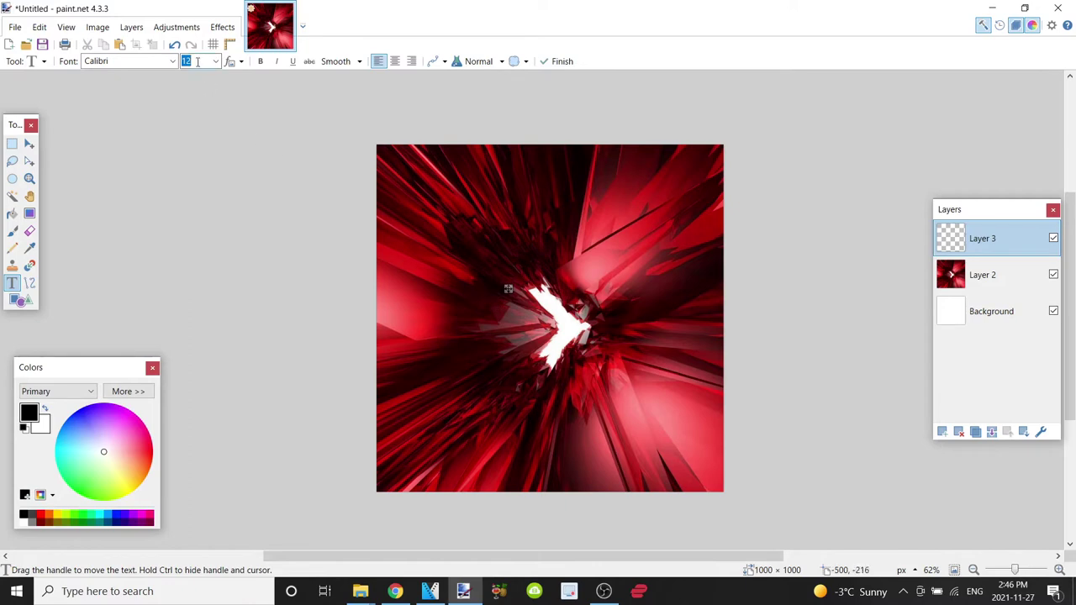
{"action": "type", "text": "175"}
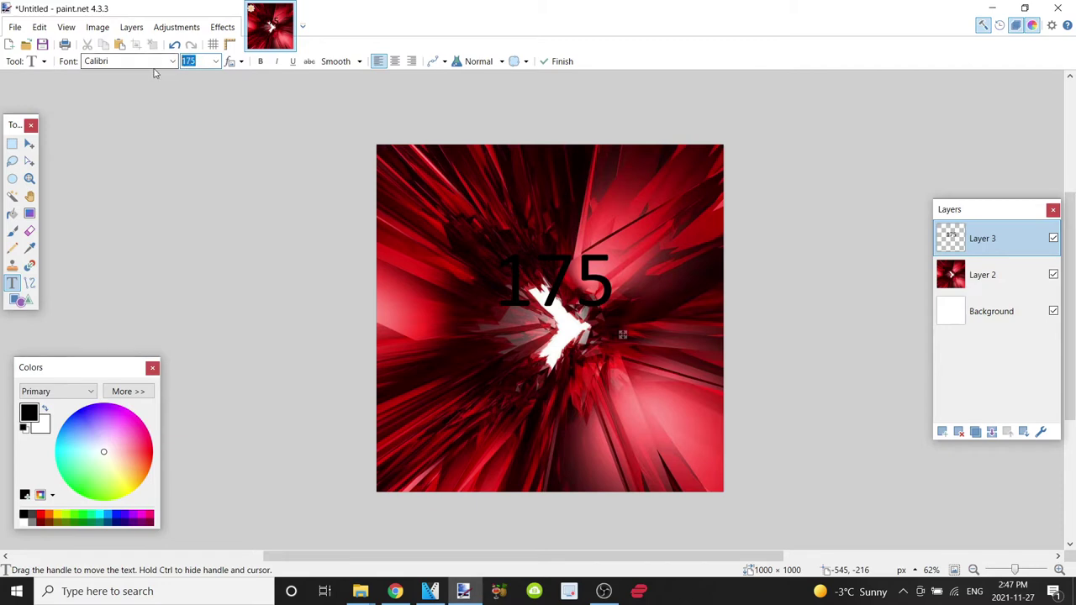
{"action": "type", "text": "400"}
{"action": "key", "text": "Return"}
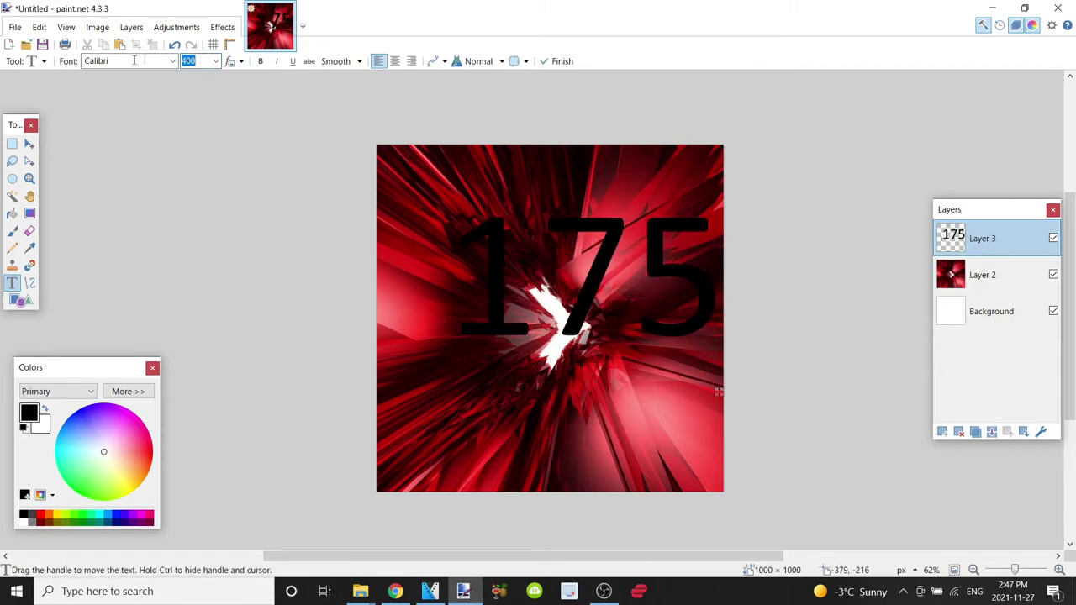
{"action": "type", "text": "600"}
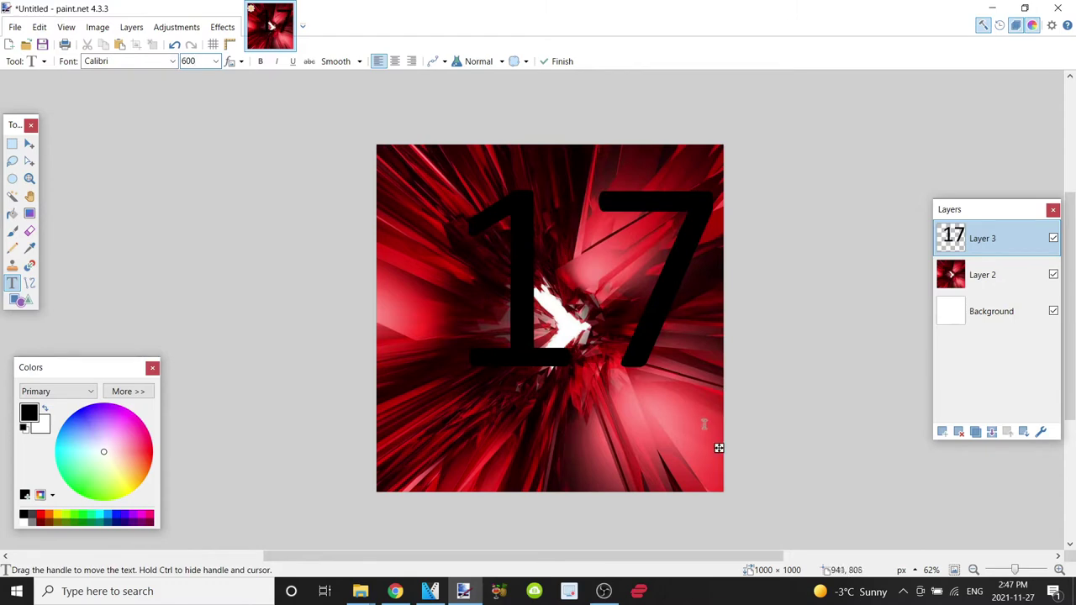
{"action": "left_click_drag", "start_coordinate": [719, 448], "coordinate": [702, 463]}
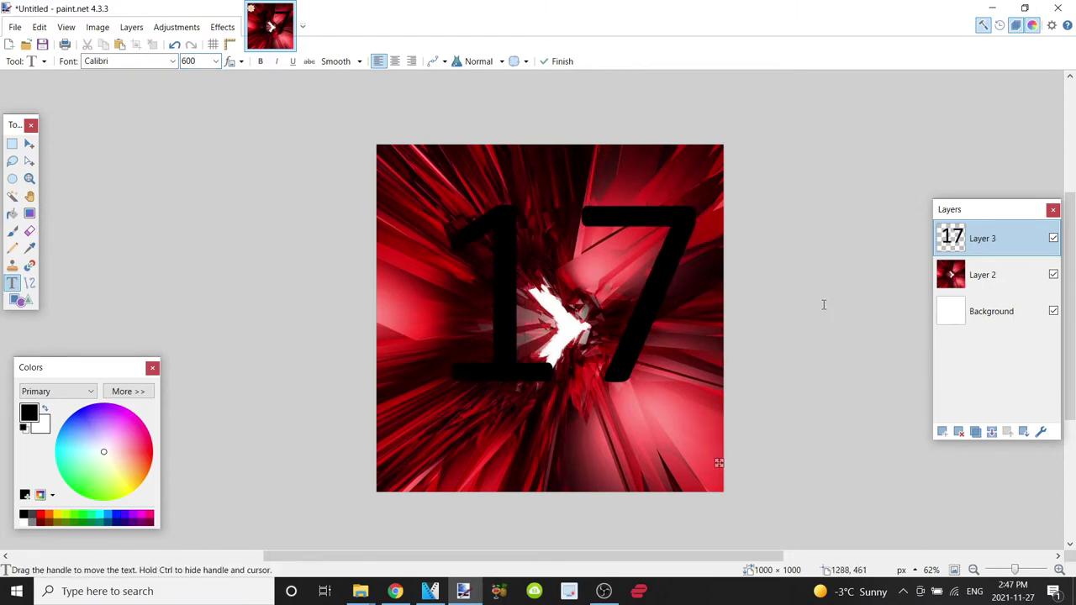
{"action": "key", "text": "BackSpace"}
{"action": "key", "text": "BackSpace"}
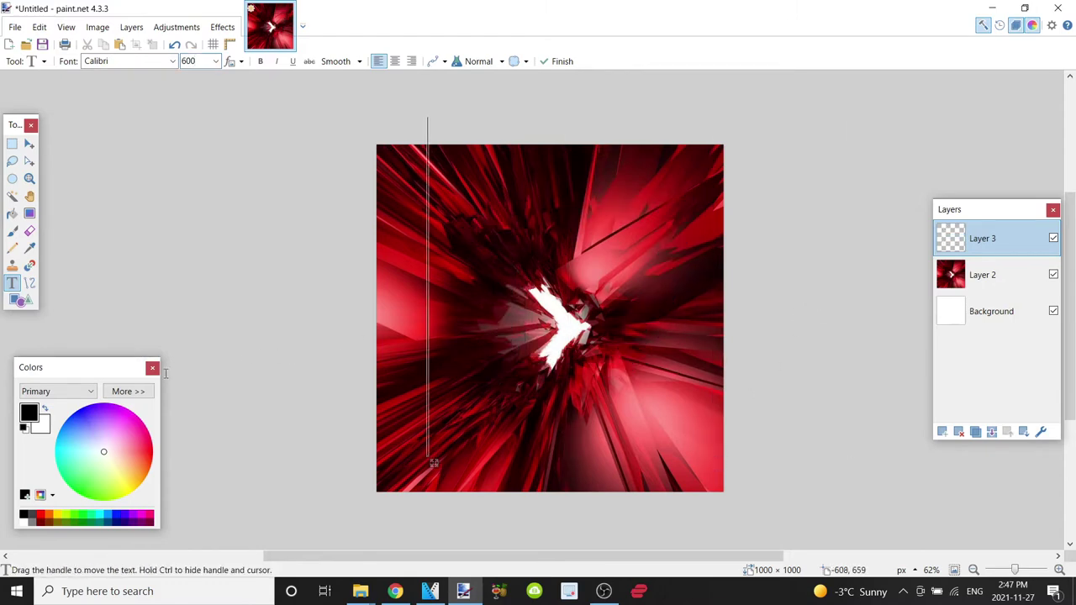
- Type a white letter A on the canvas and nudge it into place
{"action": "left_click", "coordinate": [46, 409]}
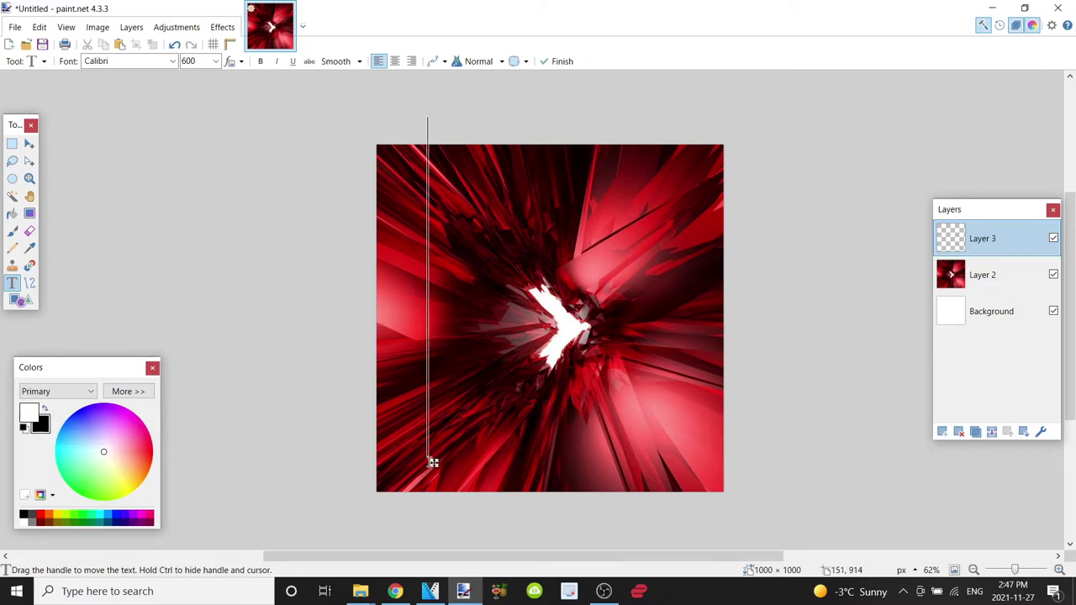
{"action": "left_click_drag", "start_coordinate": [433, 462], "coordinate": [470, 477]}
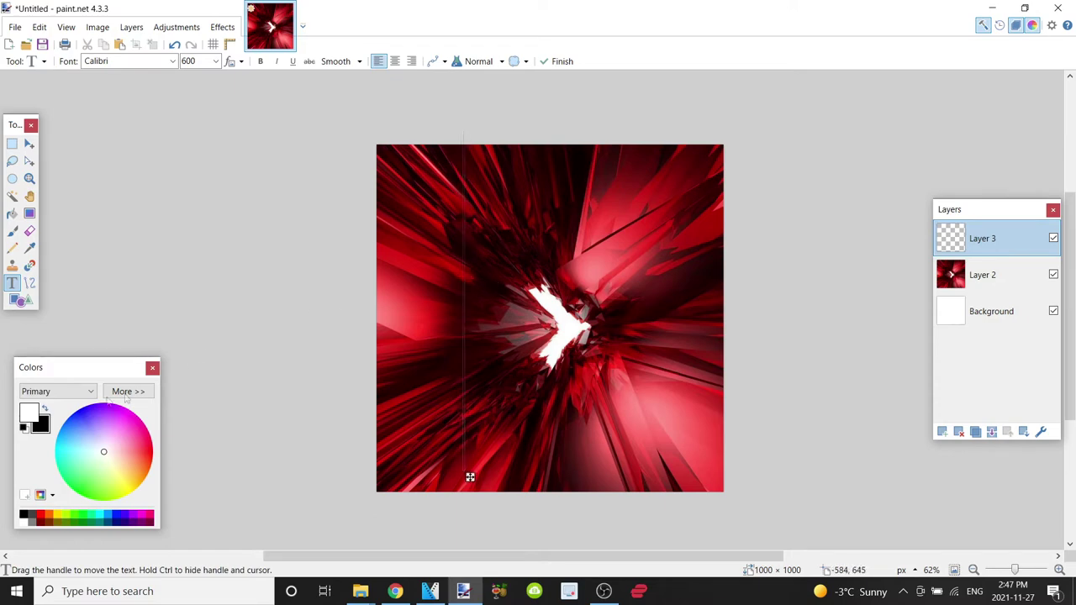
{"action": "type", "text": "A"}
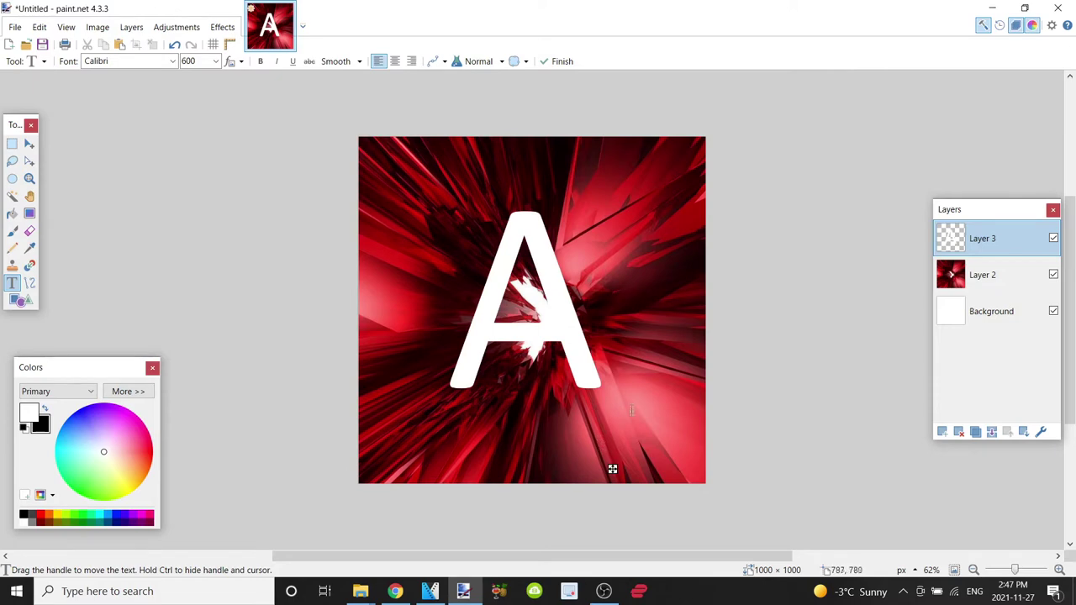
{"action": "left_click_drag", "start_coordinate": [614, 470], "coordinate": [627, 469]}
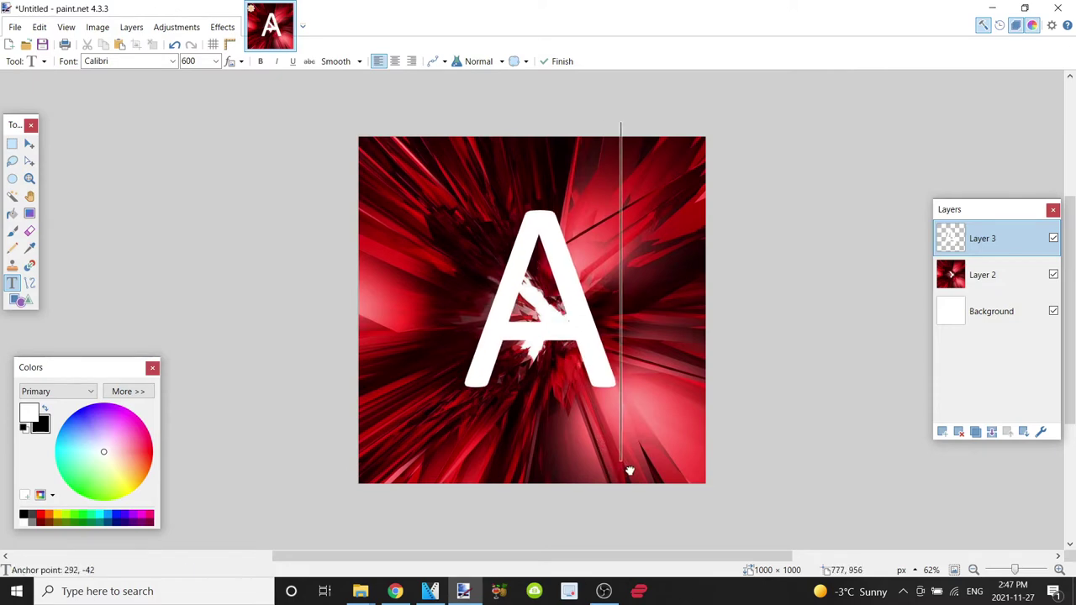
- Change the letter A to the PaybAck font, commit it, and add an empty Layer 4
{"action": "left_click", "coordinate": [138, 68]}
{"action": "left_click_drag", "start_coordinate": [281, 151], "coordinate": [291, 307]}
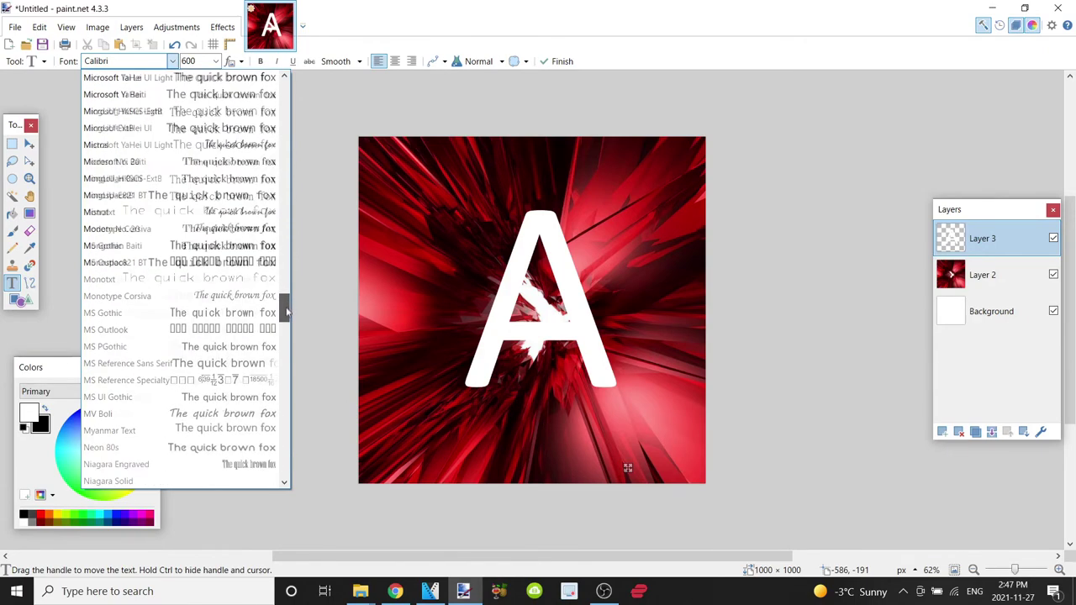
{"action": "left_click", "coordinate": [118, 475]}
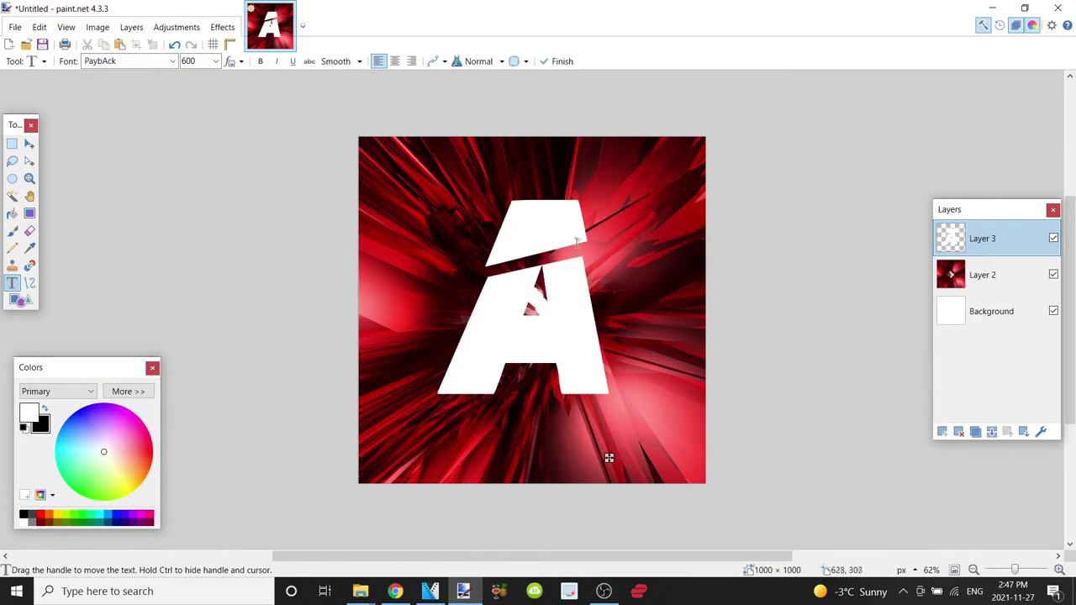
{"action": "key", "text": "Escape"}
{"action": "left_click", "coordinate": [943, 432]}
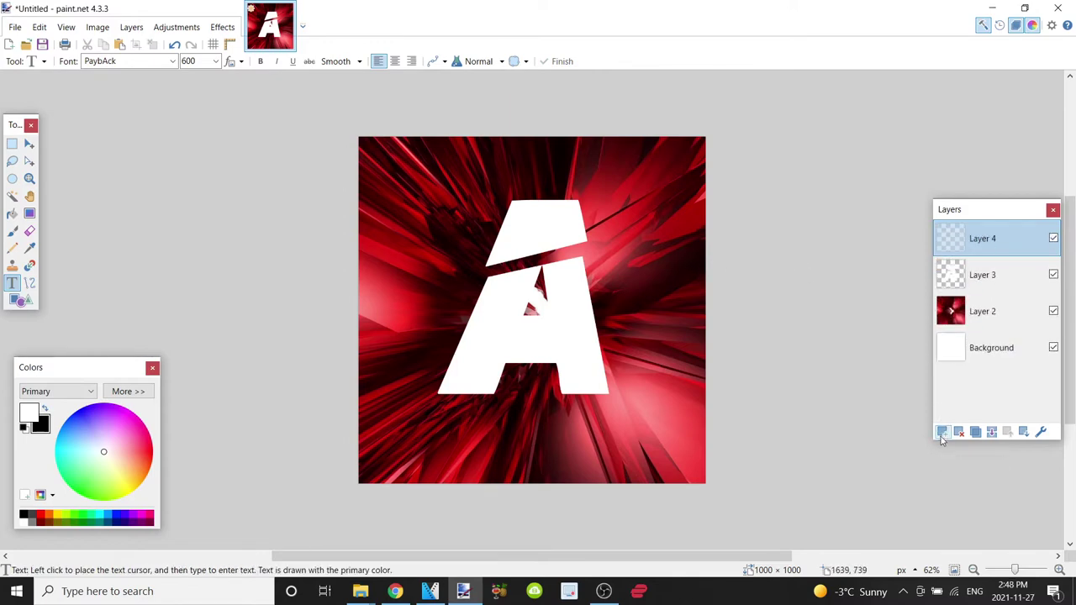
- Copy the crumpled white paper texture from the Google Images tab and return to paint.net
{"action": "left_click", "coordinate": [395, 592]}
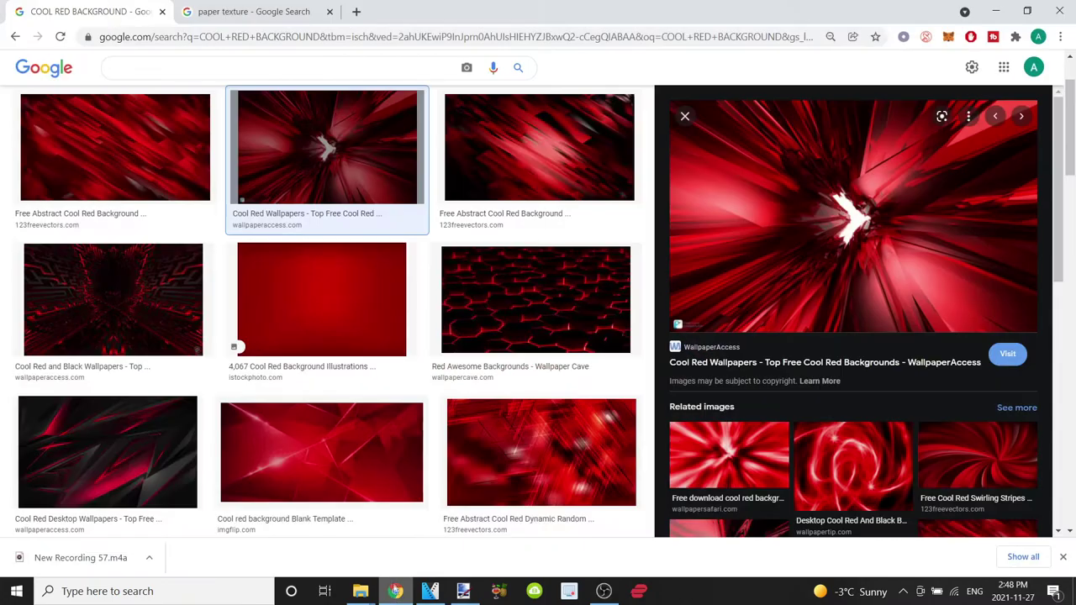
{"action": "left_click", "coordinate": [277, 12]}
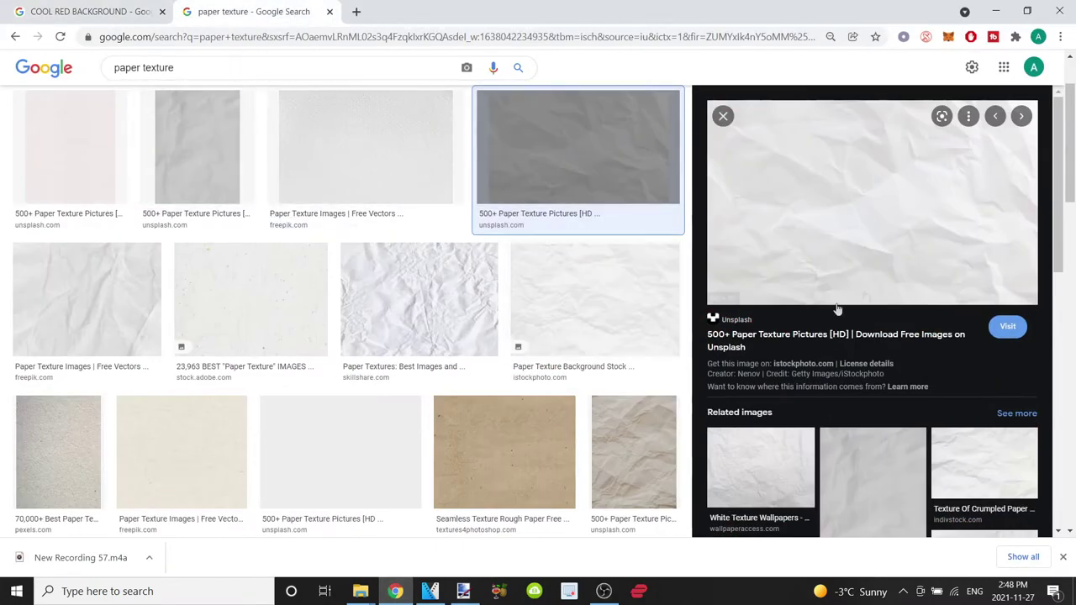
{"action": "right_click", "coordinate": [842, 214]}
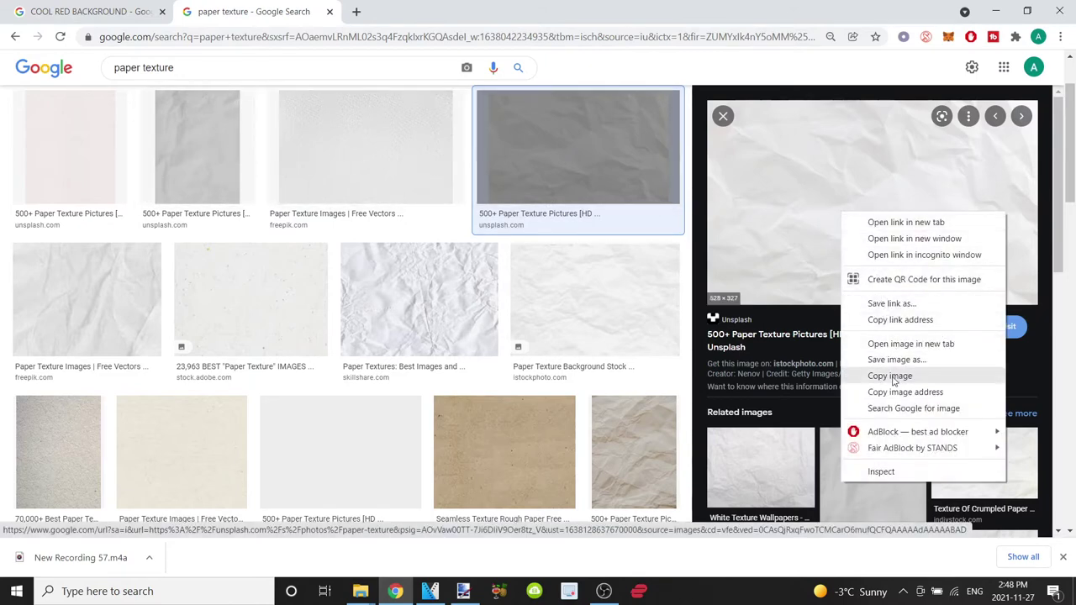
{"action": "left_click", "coordinate": [892, 375]}
{"action": "left_click", "coordinate": [996, 11]}
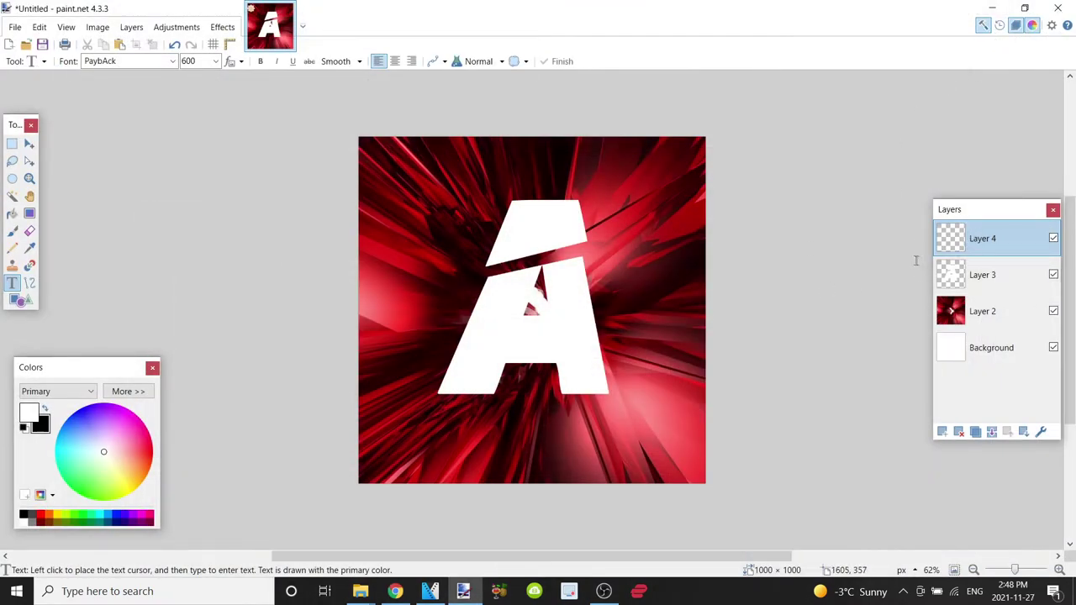
- Paste the crumpled paper onto Layer 4, enlarge it across the canvas and move it over the A
{"action": "key", "text": "ctrl+v"}
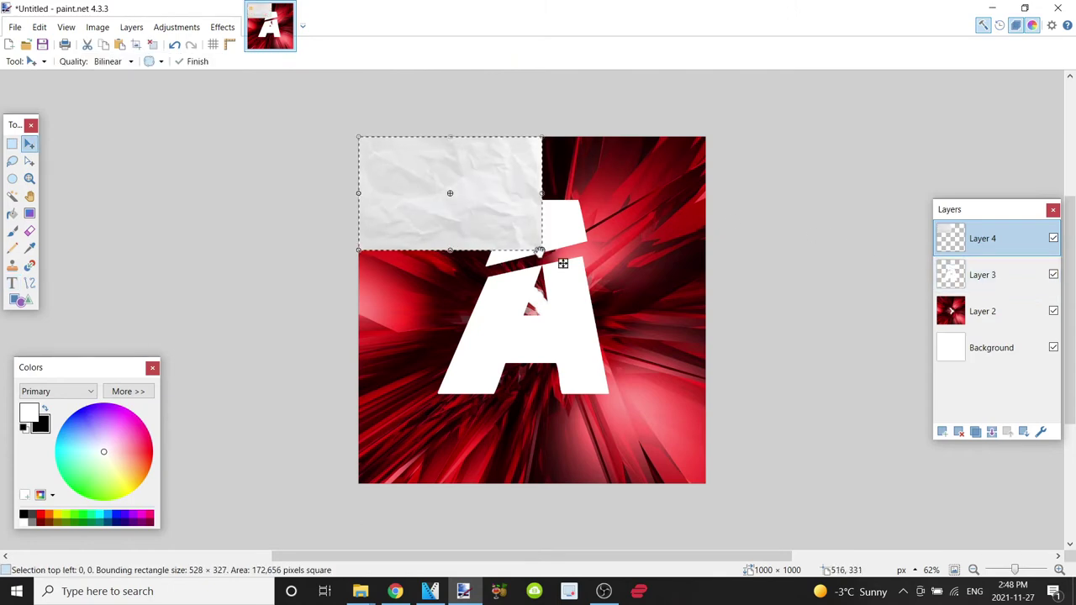
{"action": "left_click_drag", "start_coordinate": [541, 250], "coordinate": [758, 384]}
{"action": "left_click_drag", "start_coordinate": [627, 311], "coordinate": [608, 341]}
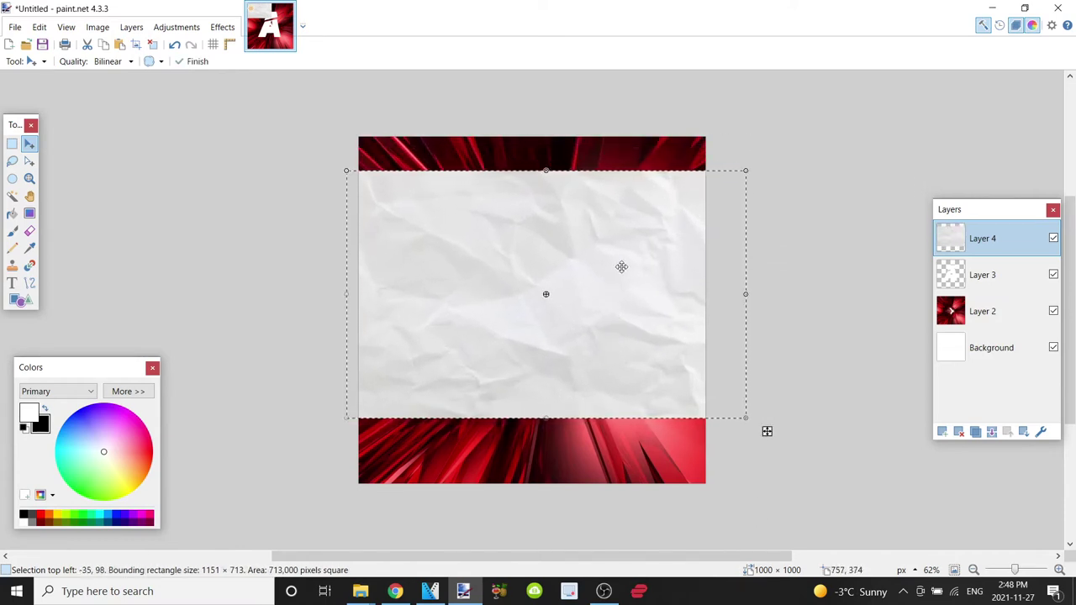
{"action": "key", "text": "Return"}
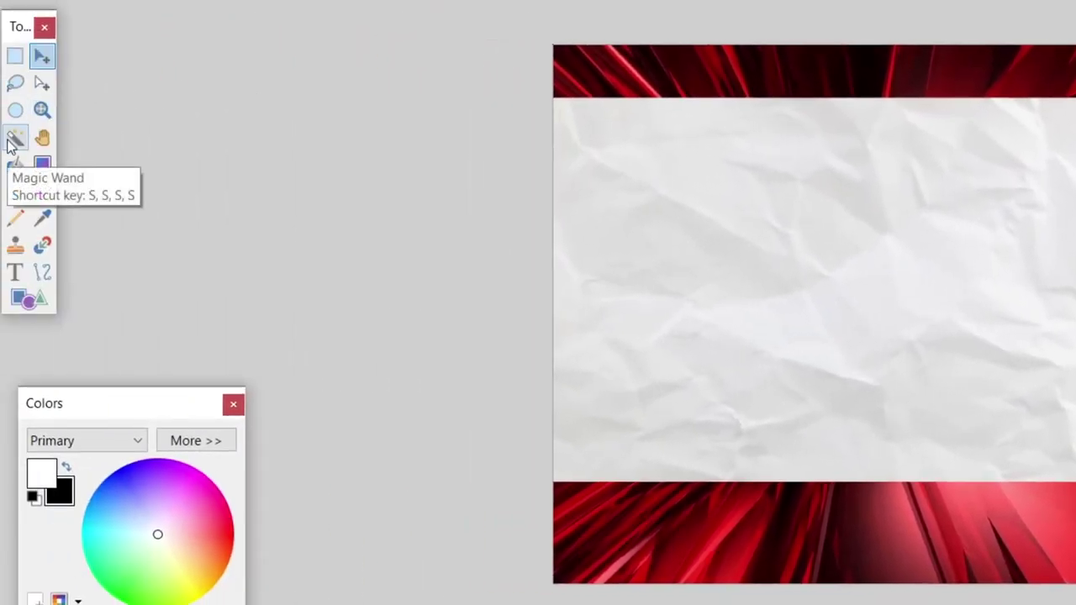
- Magic Wand select the area around the A on Layer 3, then switch to Layer 4 with the Eraser
{"action": "left_click", "coordinate": [12, 142]}
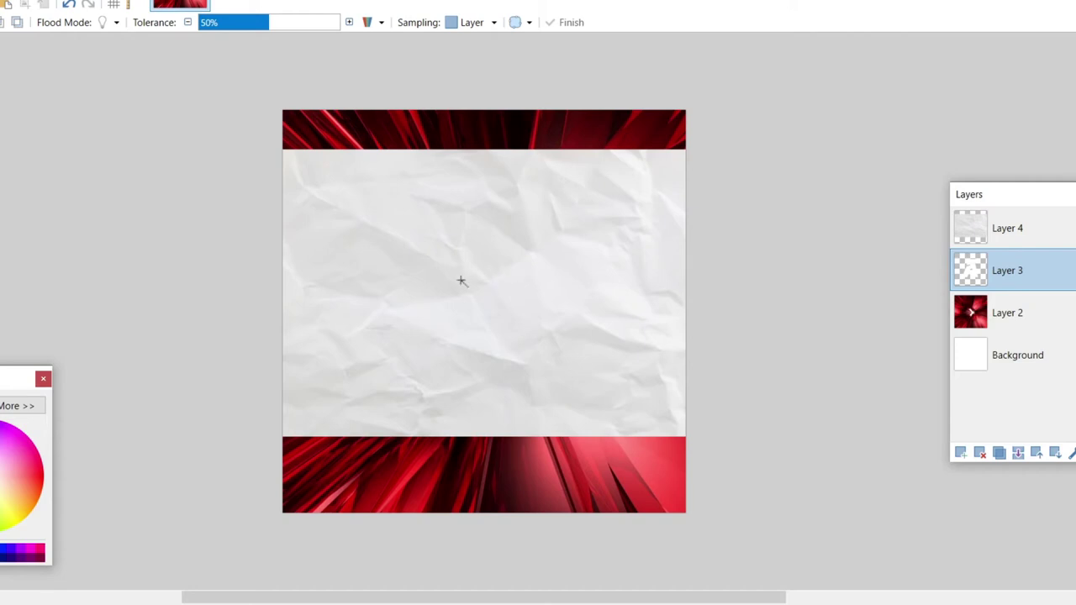
{"action": "left_click", "coordinate": [639, 242]}
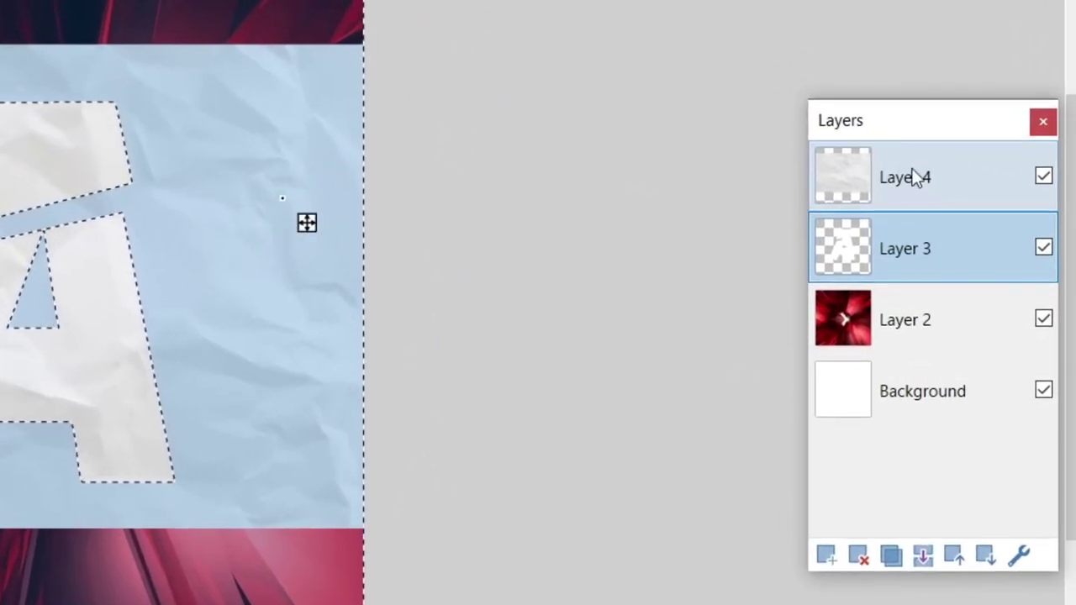
{"action": "left_click", "coordinate": [915, 180]}
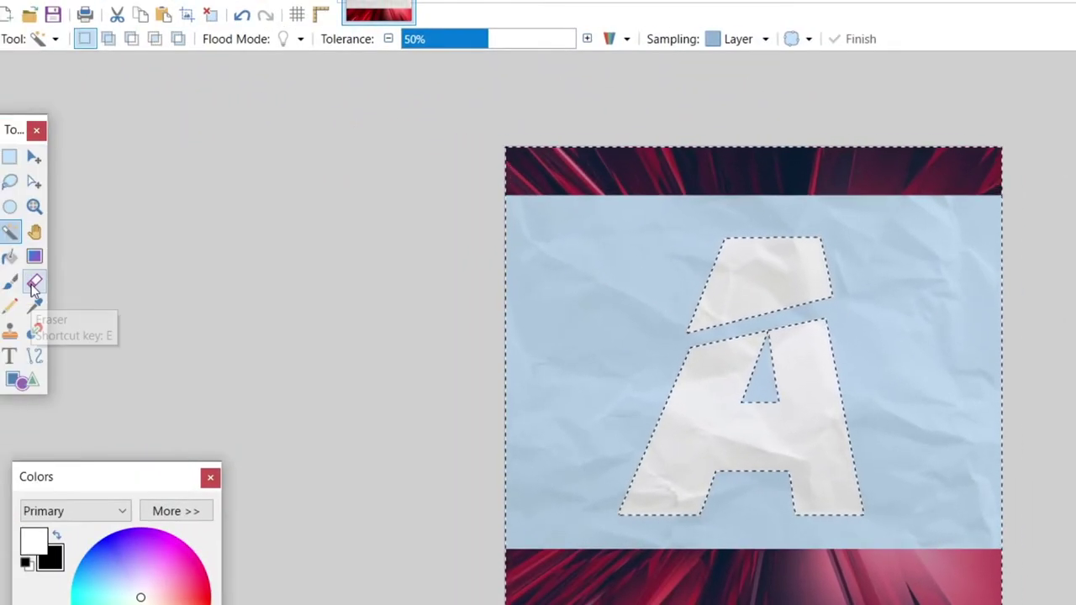
{"action": "left_click", "coordinate": [34, 283]}
{"action": "double_click", "coordinate": [193, 39]}
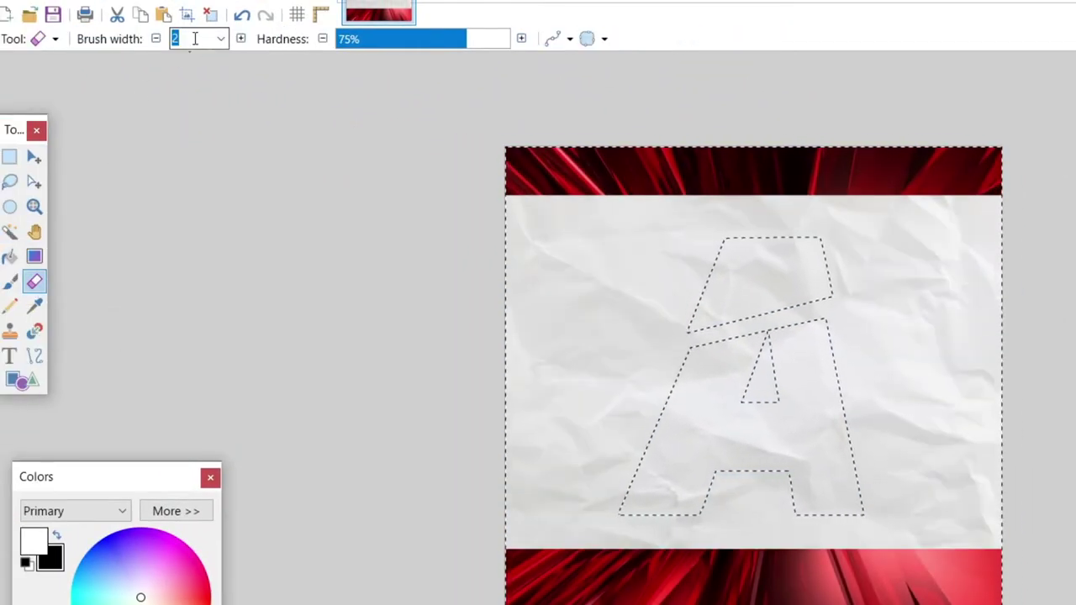
- Erase the paper outside the A with a 1000-width eraser, deselect, and select Layer 3
{"action": "type", "text": "10"}
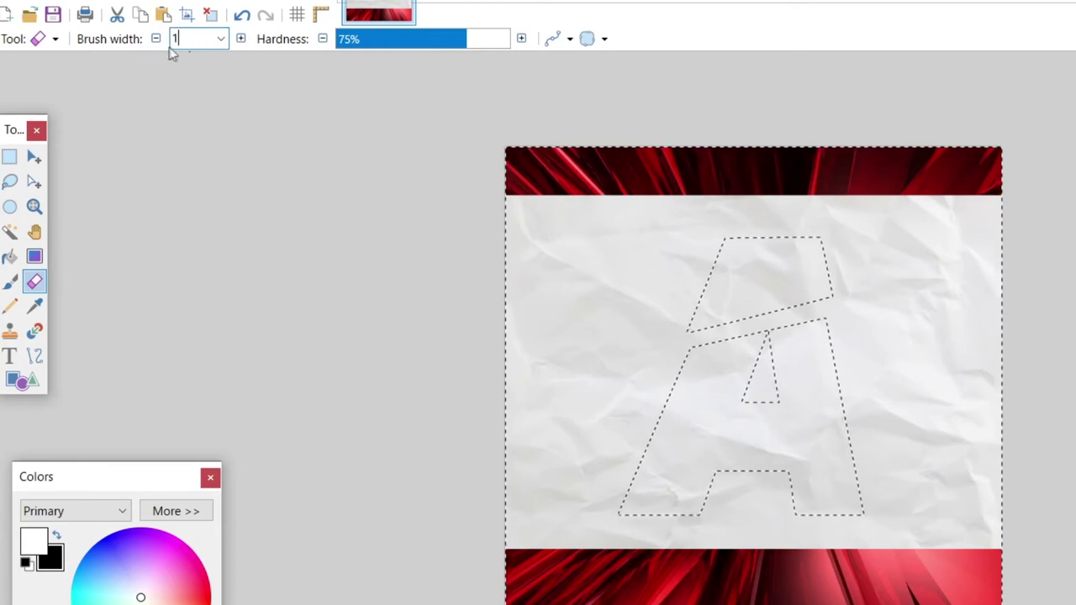
{"action": "type", "text": "0"}
{"action": "mouse_move", "coordinate": [518, 282]}
{"action": "left_mouse_down"}
{"action": "mouse_move", "coordinate": [639, 323]}
{"action": "mouse_move", "coordinate": [962, 381]}
{"action": "mouse_move", "coordinate": [545, 381]}
{"action": "left_mouse_up"}
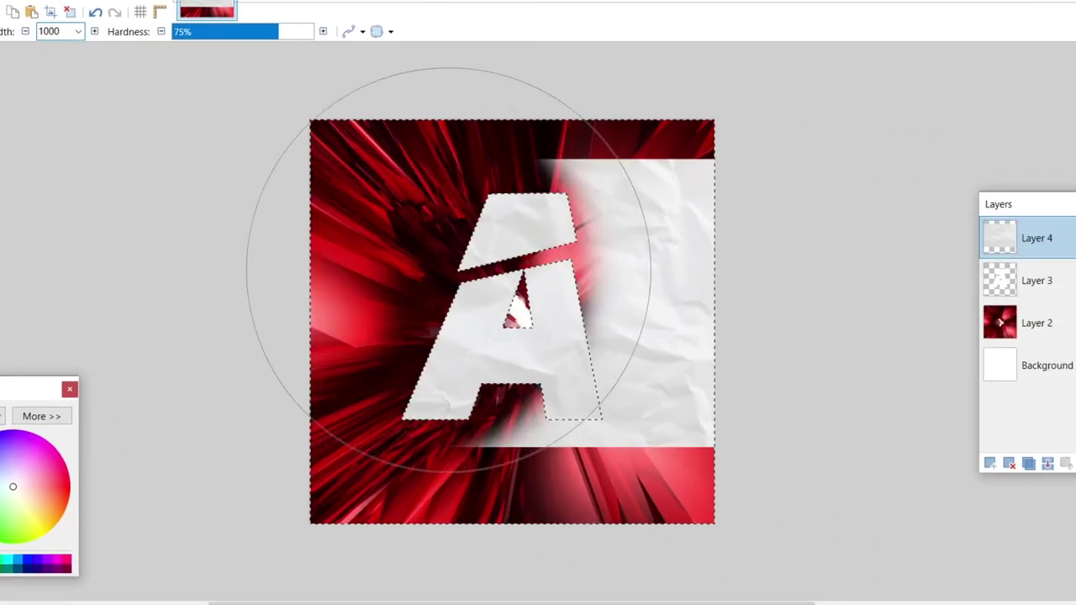
{"action": "left_click_drag", "start_coordinate": [333, 313], "coordinate": [619, 312]}
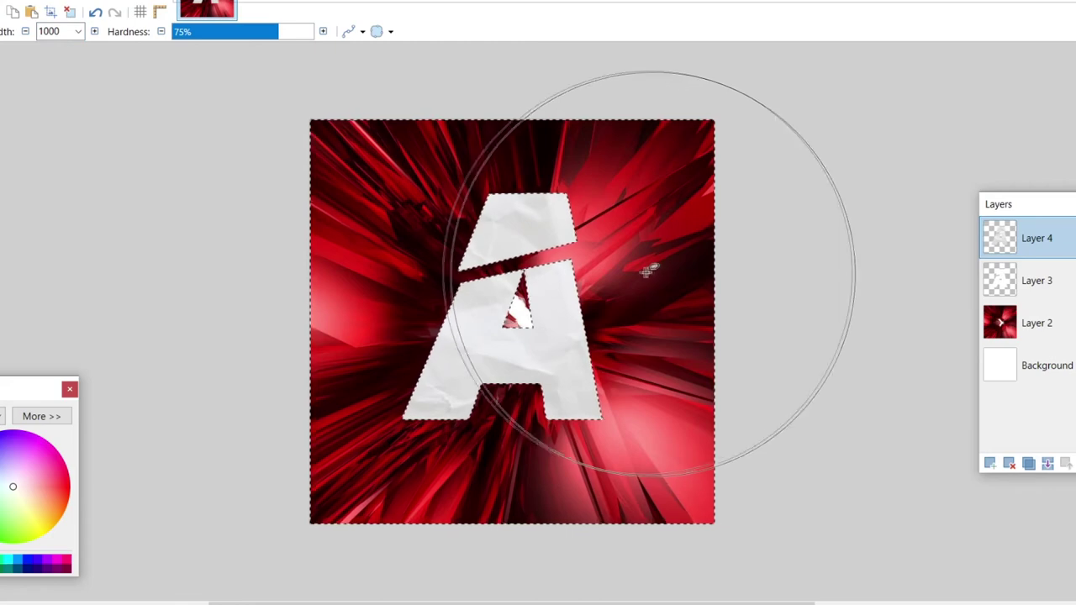
{"action": "key", "text": "ctrl+d"}
{"action": "left_click", "coordinate": [1014, 284]}
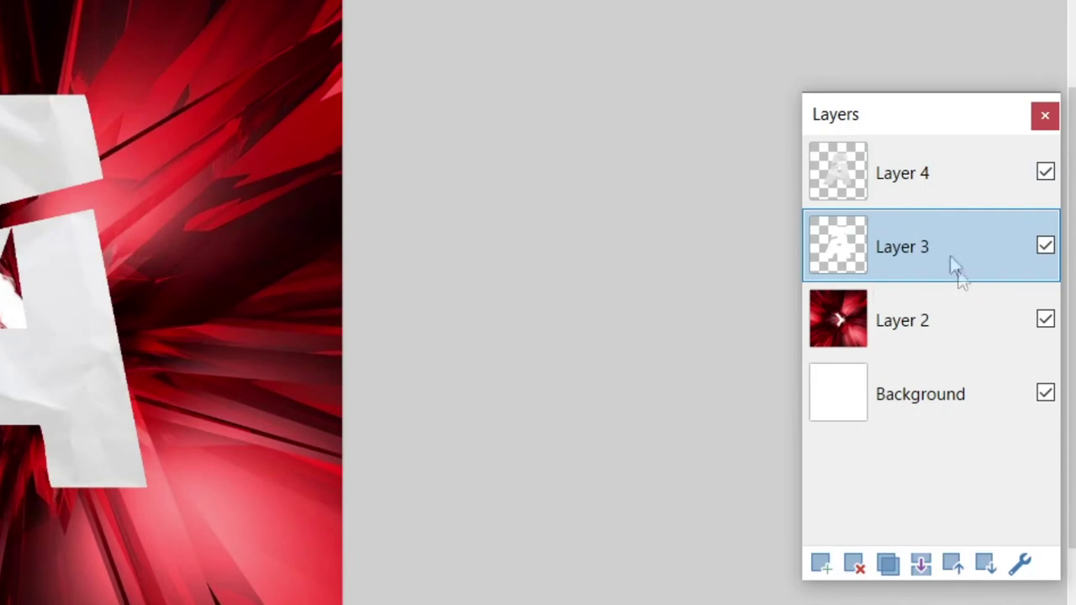
- Fill Layer 3's letter A with black using the Paint Bucket, then move Layer 3 beneath Layer 4
{"action": "left_click_drag", "start_coordinate": [957, 267], "coordinate": [920, 169]}
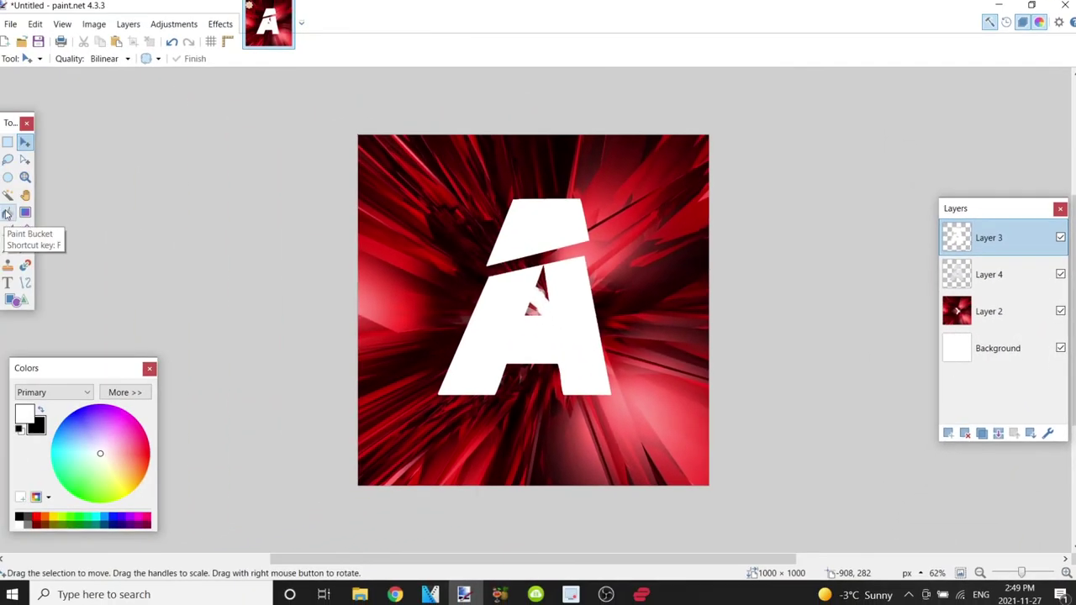
{"action": "left_click", "coordinate": [7, 214]}
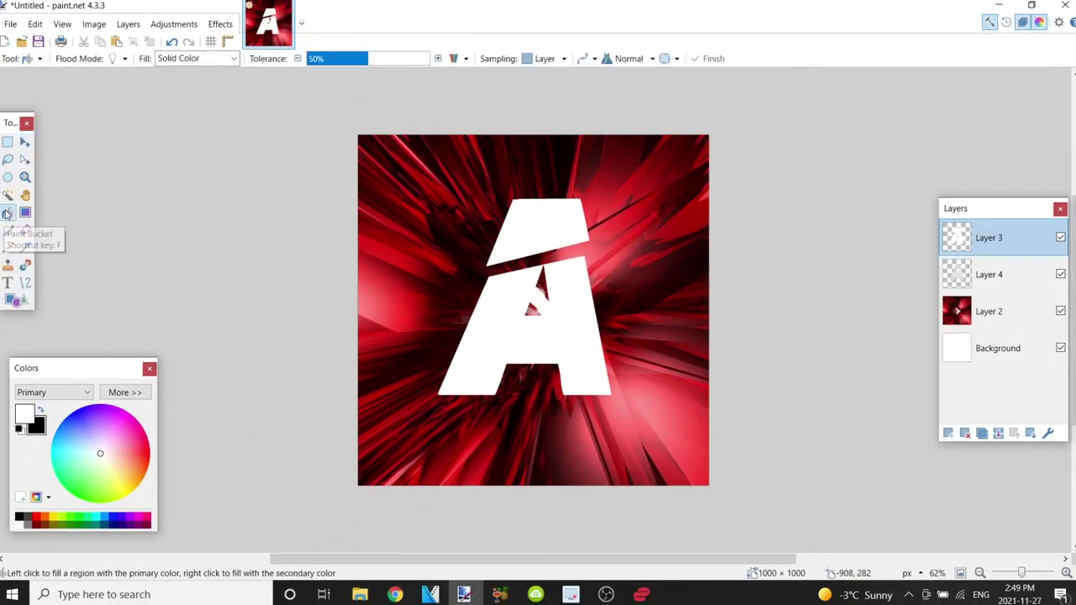
{"action": "left_click", "coordinate": [42, 410]}
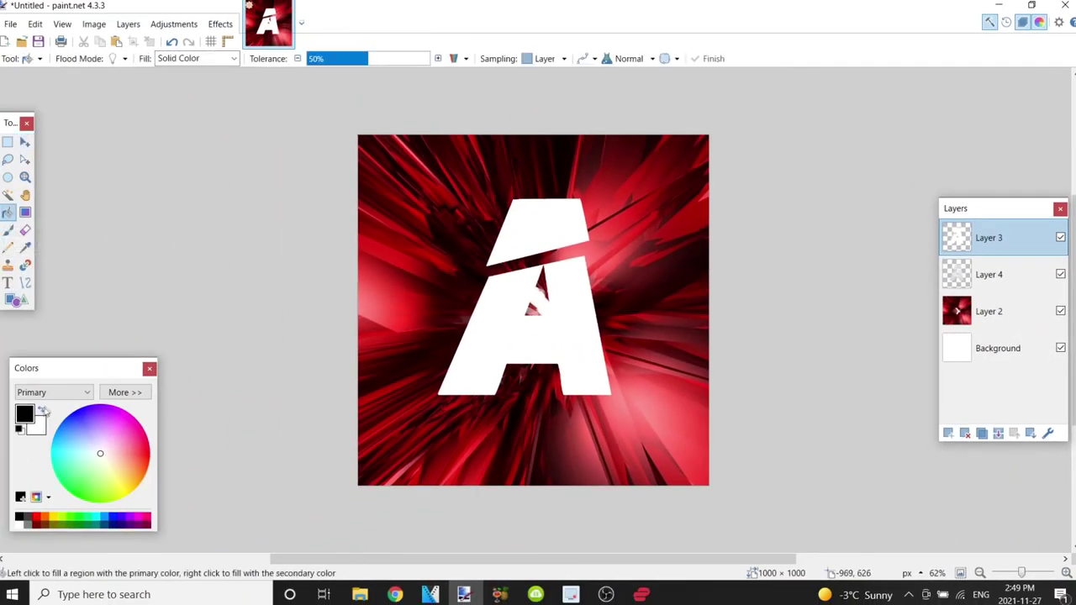
{"action": "left_click", "coordinate": [501, 305]}
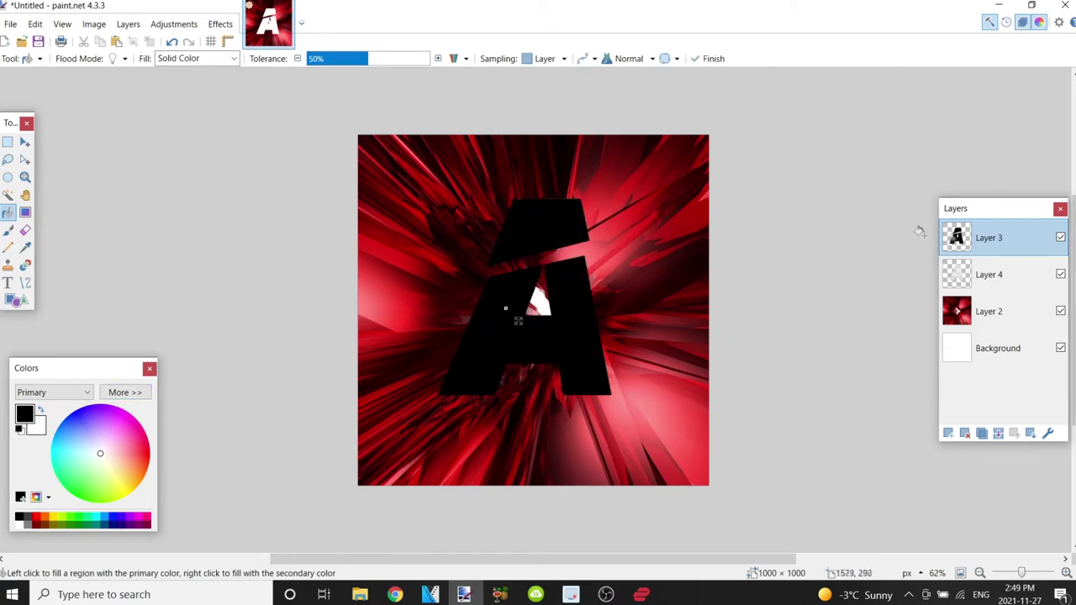
{"action": "left_click_drag", "start_coordinate": [995, 235], "coordinate": [999, 269]}
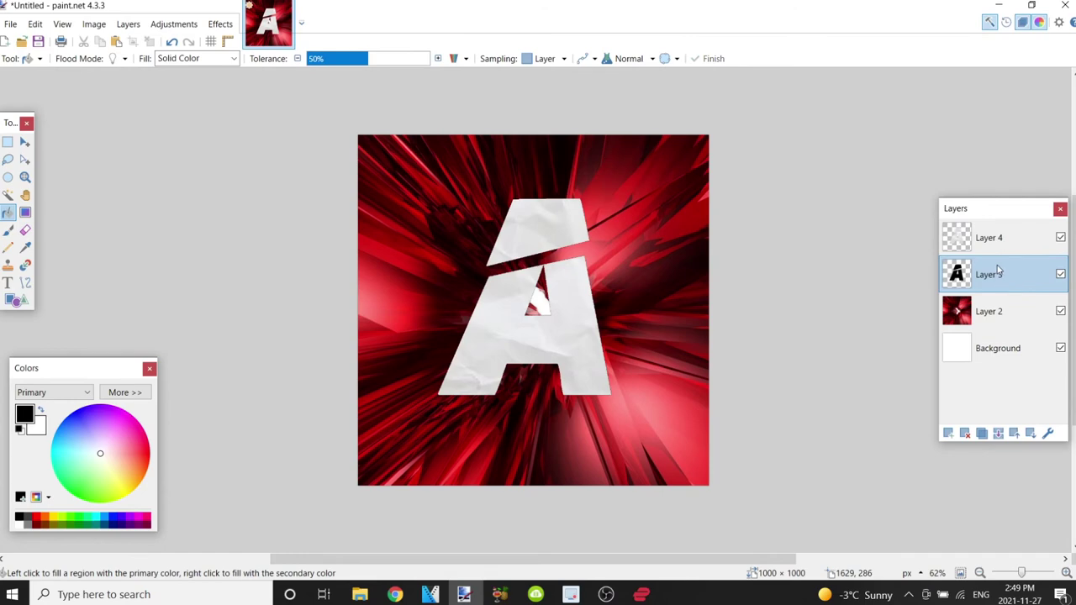
- Apply a radius-25 Gaussian Blur to the black letter A on Layer 3
{"action": "left_click", "coordinate": [217, 24]}
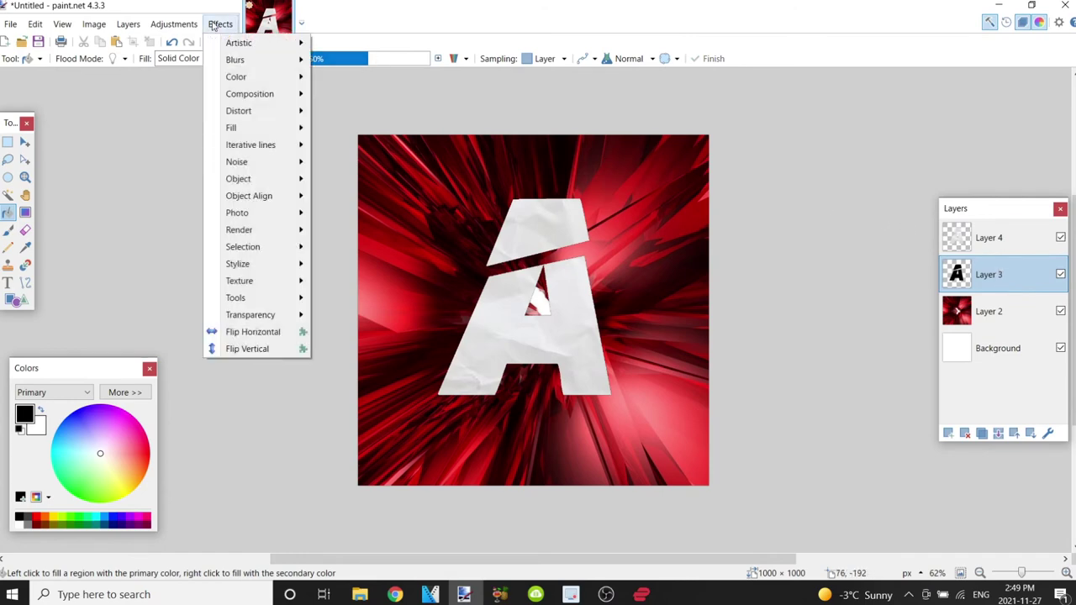
{"action": "mouse_move", "coordinate": [235, 60]}
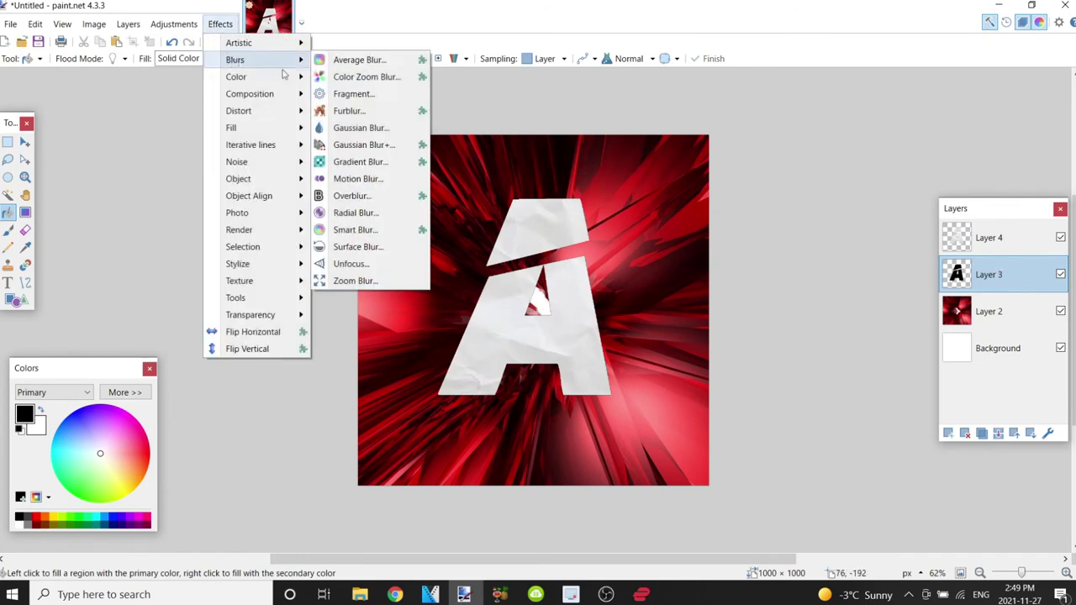
{"action": "left_click", "coordinate": [360, 129]}
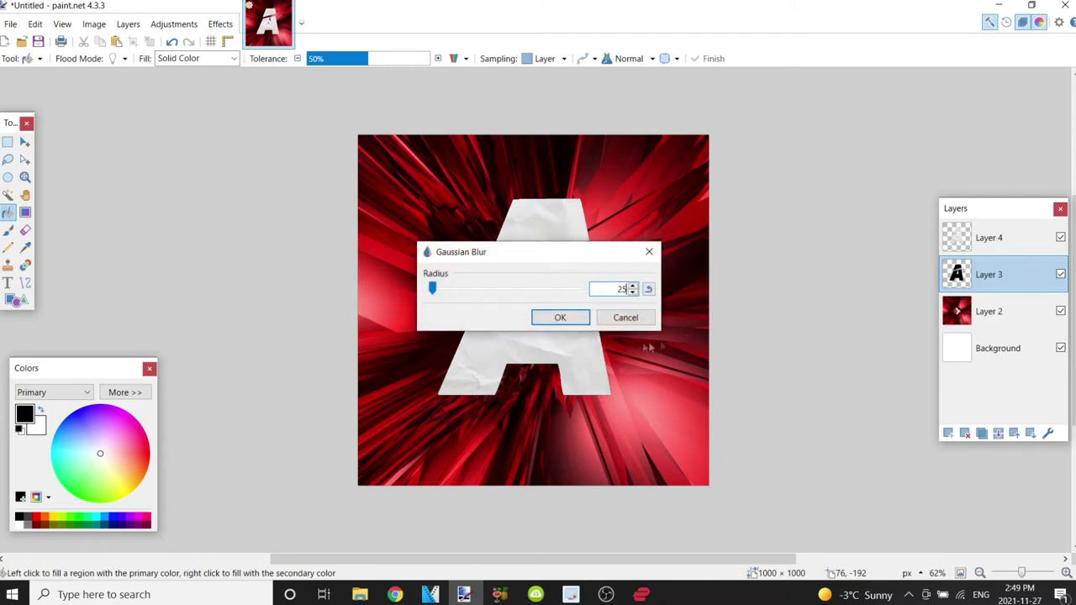
{"action": "left_click", "coordinate": [574, 322]}
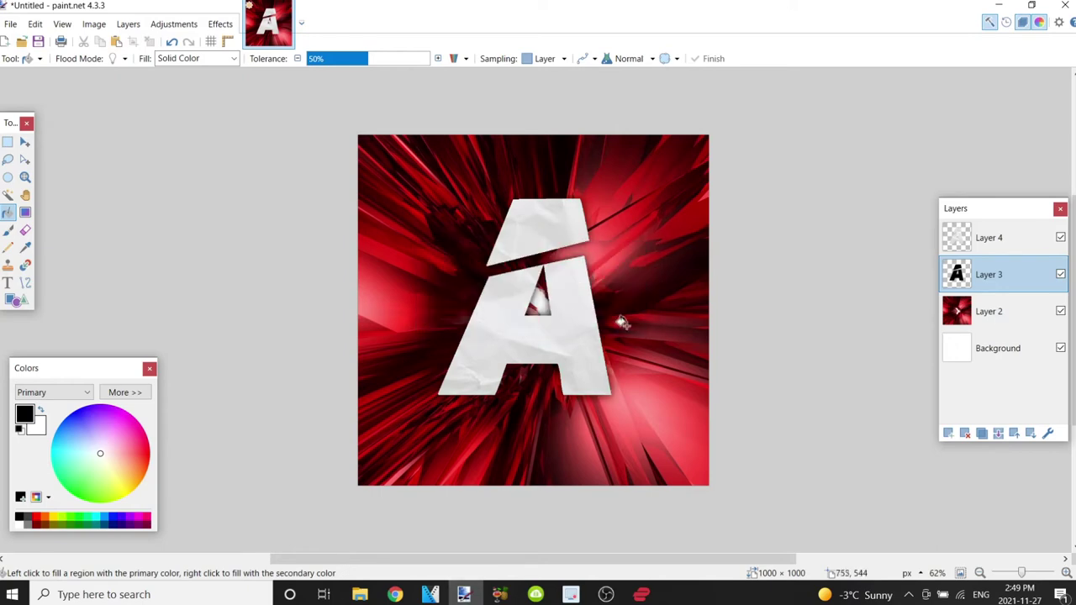
{"action": "scroll", "coordinate": [620, 369], "scroll_direction": "up", "scroll_amount": 5}
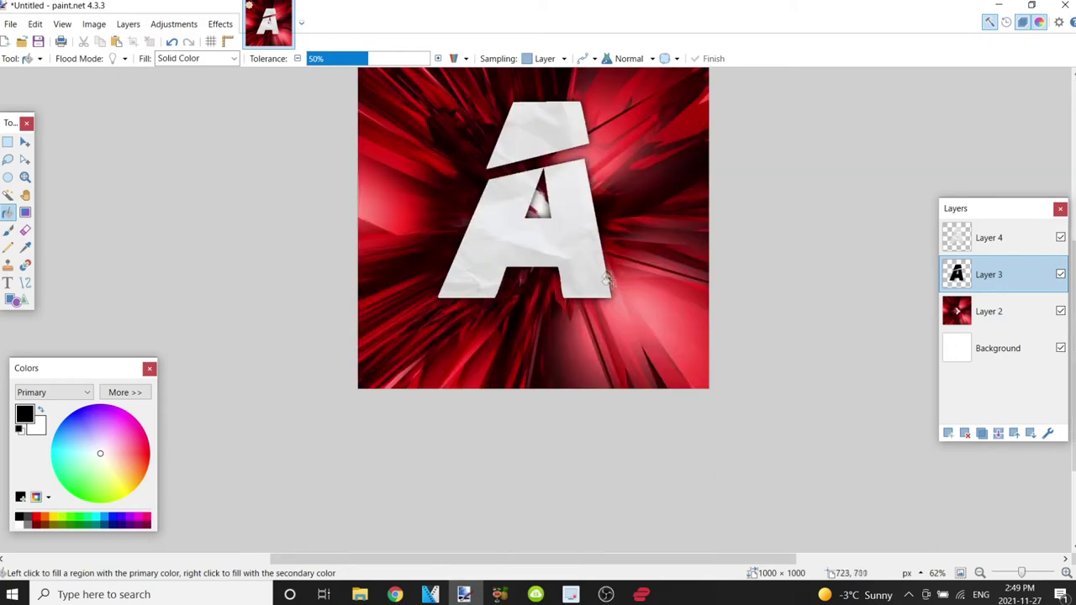
{"action": "scroll", "coordinate": [610, 309], "scroll_direction": "up", "scroll_amount": 2}
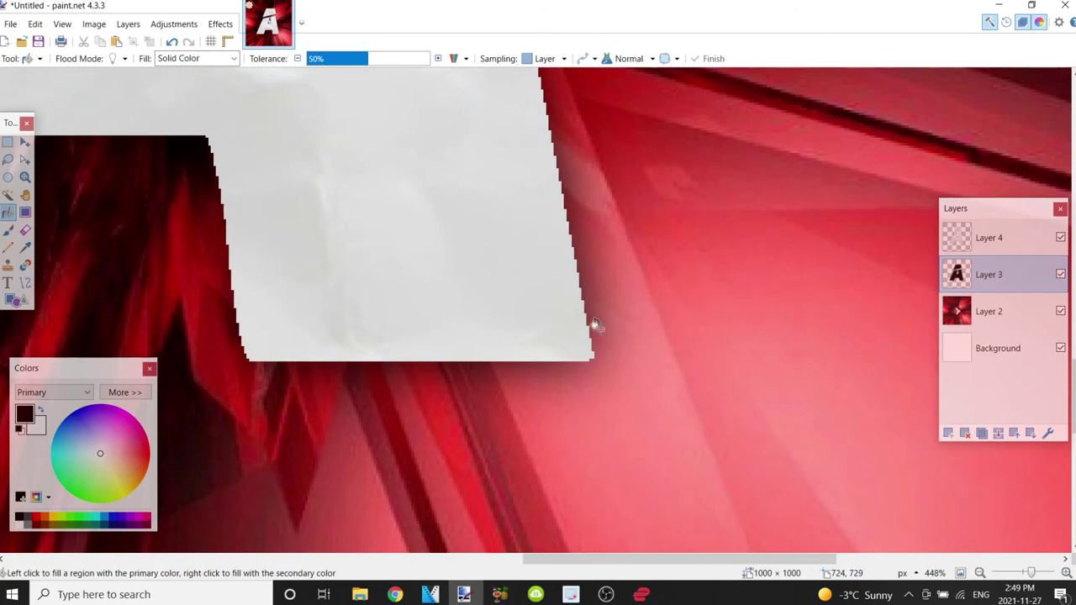
{"action": "scroll", "coordinate": [592, 324], "scroll_direction": "down", "scroll_amount": 7}
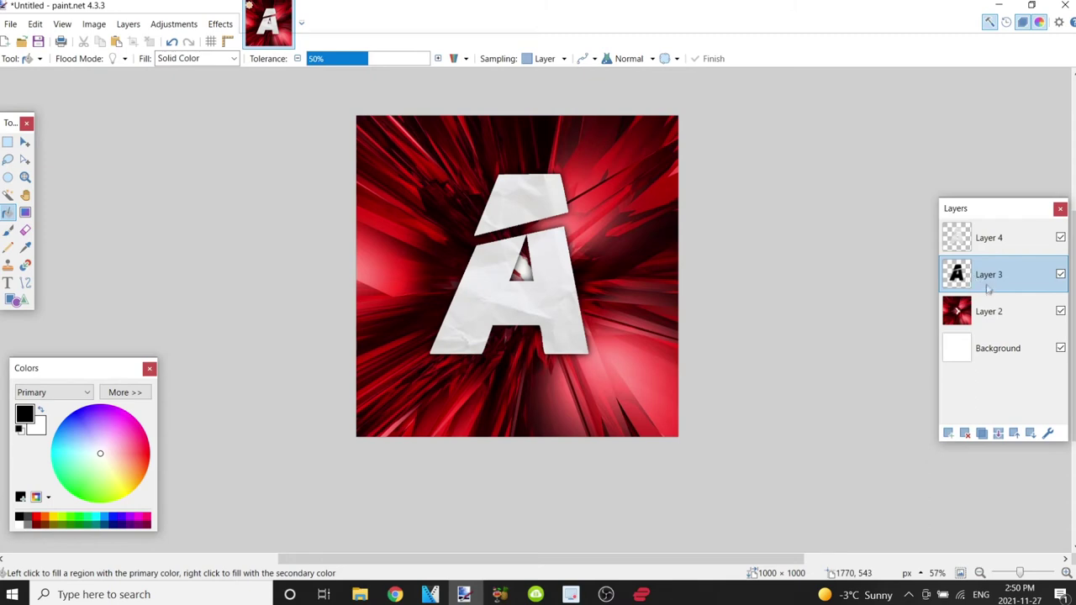
- Duplicate the blurred black A layer eight times and merge the copies back into Layer 3
{"action": "left_click", "coordinate": [982, 434]}
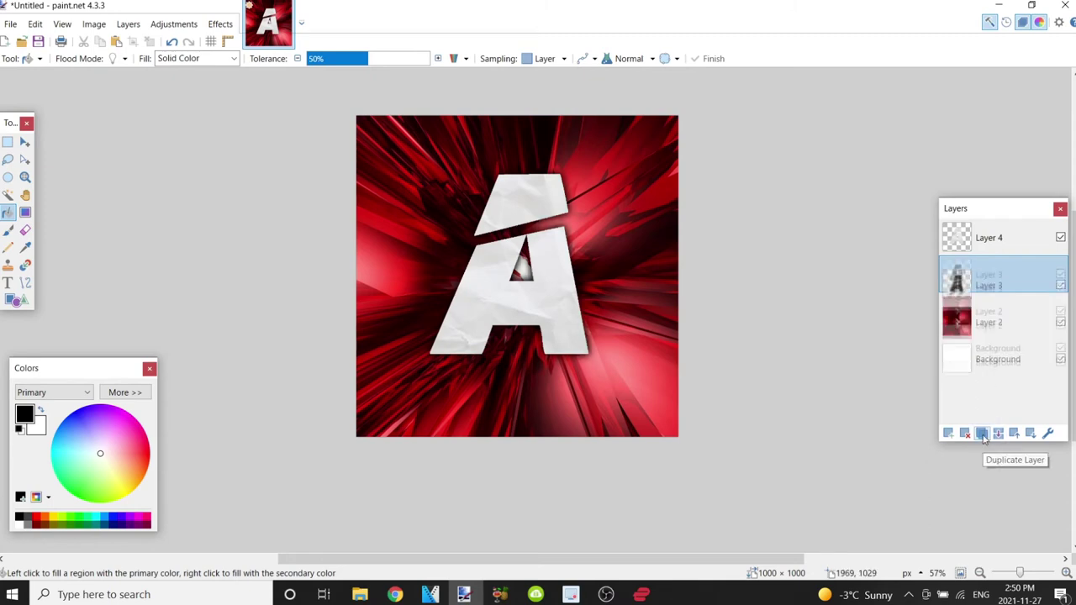
{"action": "left_click", "coordinate": [982, 434]}
{"action": "left_click", "coordinate": [982, 433]}
{"action": "left_click", "coordinate": [982, 434]}
{"action": "left_click", "coordinate": [982, 433]}
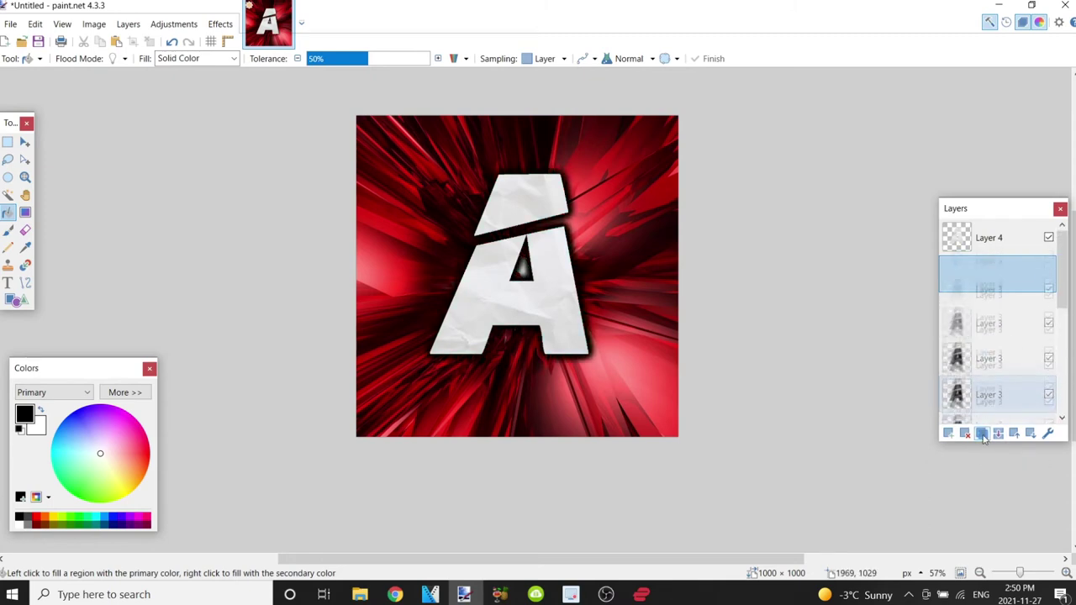
{"action": "left_click", "coordinate": [982, 434]}
{"action": "left_click", "coordinate": [982, 434]}
{"action": "left_click", "coordinate": [982, 434]}
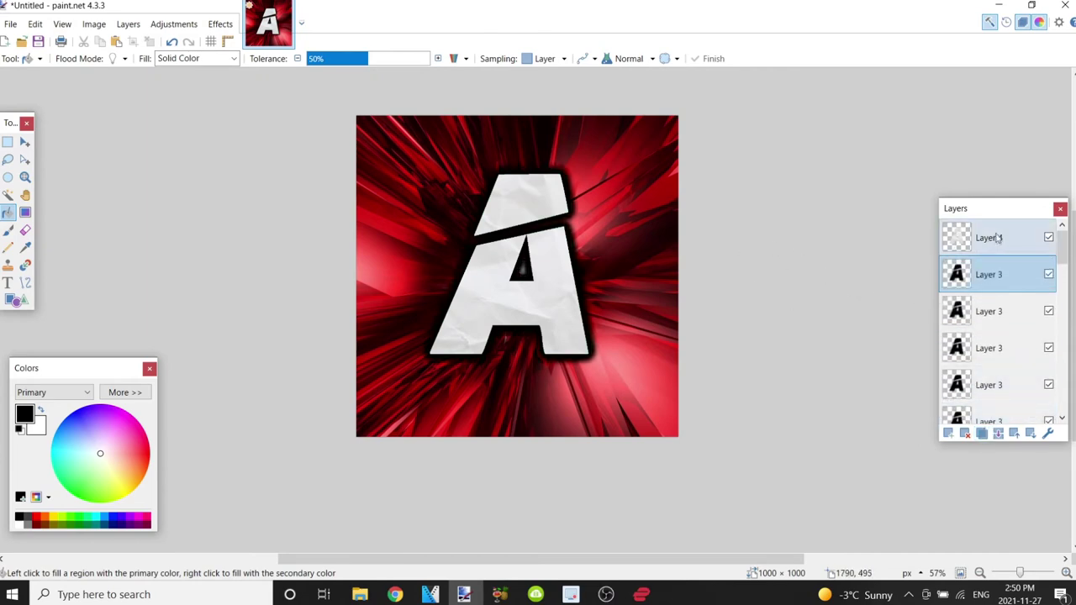
{"action": "left_click", "coordinate": [999, 434]}
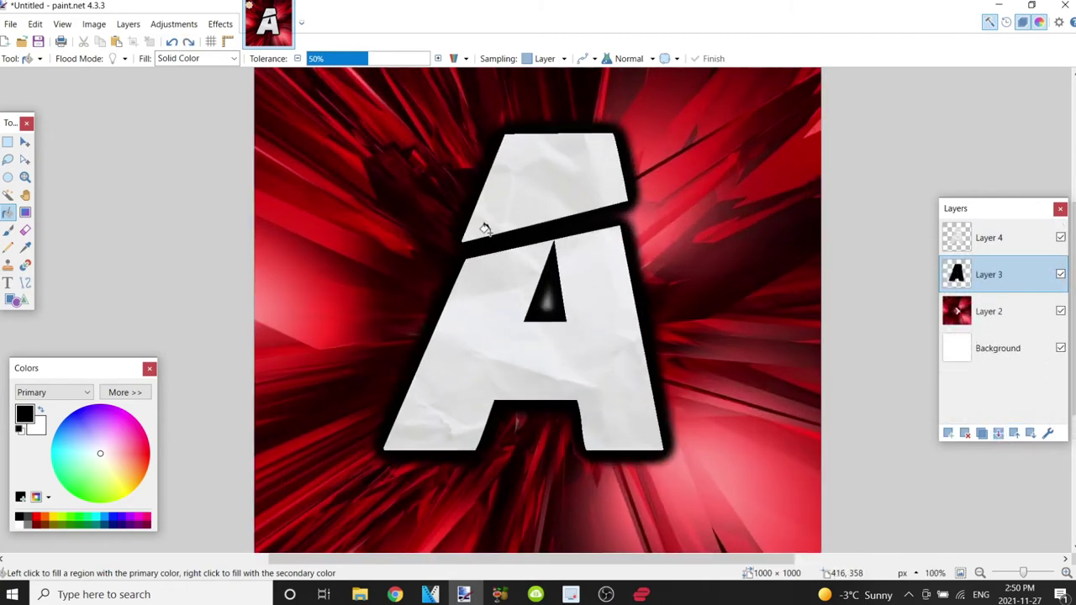
{"action": "scroll", "coordinate": [529, 225], "scroll_direction": "up", "scroll_amount": 2}
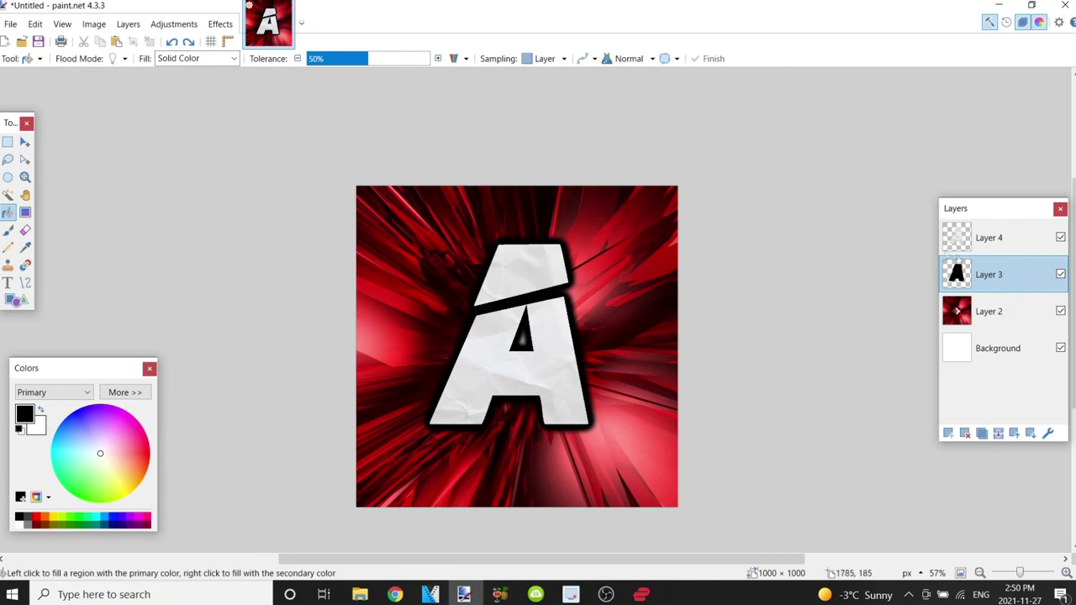
- Merge Layer 4 down into Layer 3 with Ctrl+M
{"action": "left_click", "coordinate": [967, 240]}
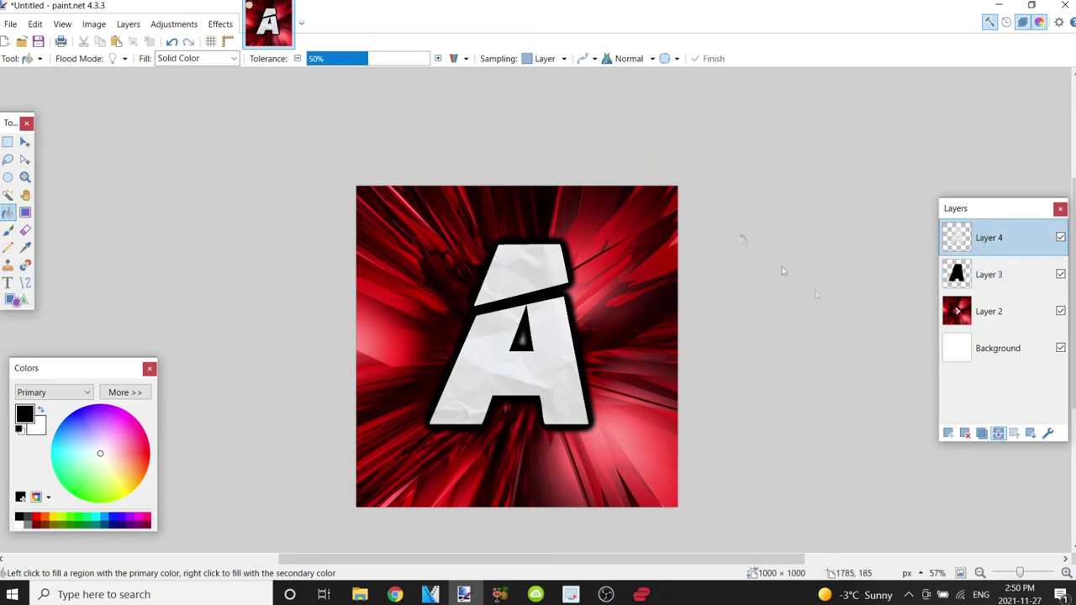
{"action": "key", "text": "ctrl+m"}
{"action": "scroll", "coordinate": [513, 248], "scroll_direction": "up", "scroll_amount": 2}
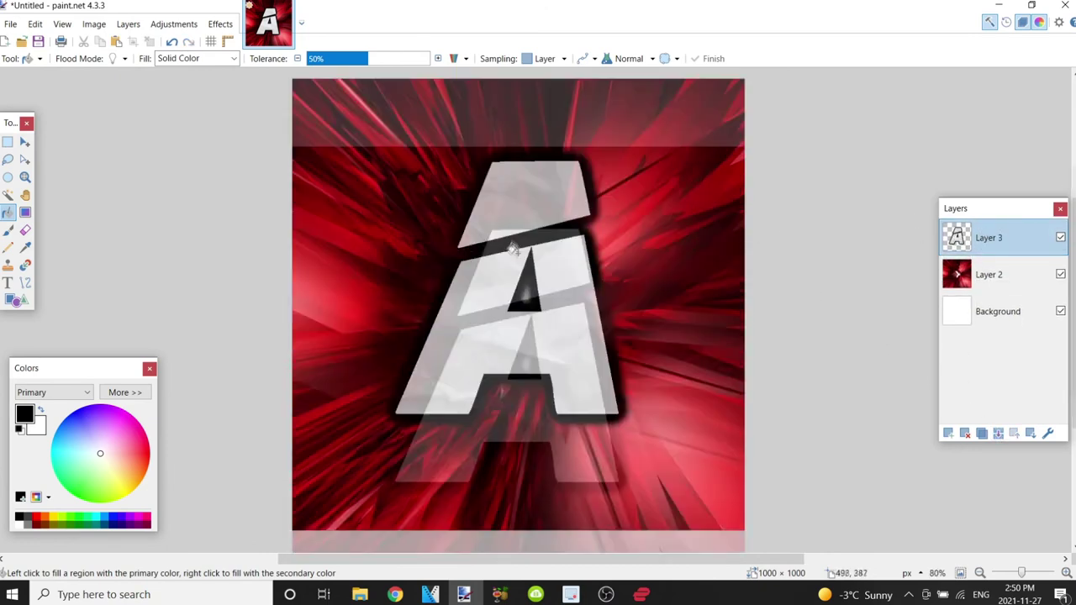
- Blur the red background on Layer 2 with a radius-13 Gaussian Blur
{"action": "left_click", "coordinate": [980, 275]}
{"action": "scroll", "coordinate": [673, 165], "scroll_direction": "down", "scroll_amount": 1}
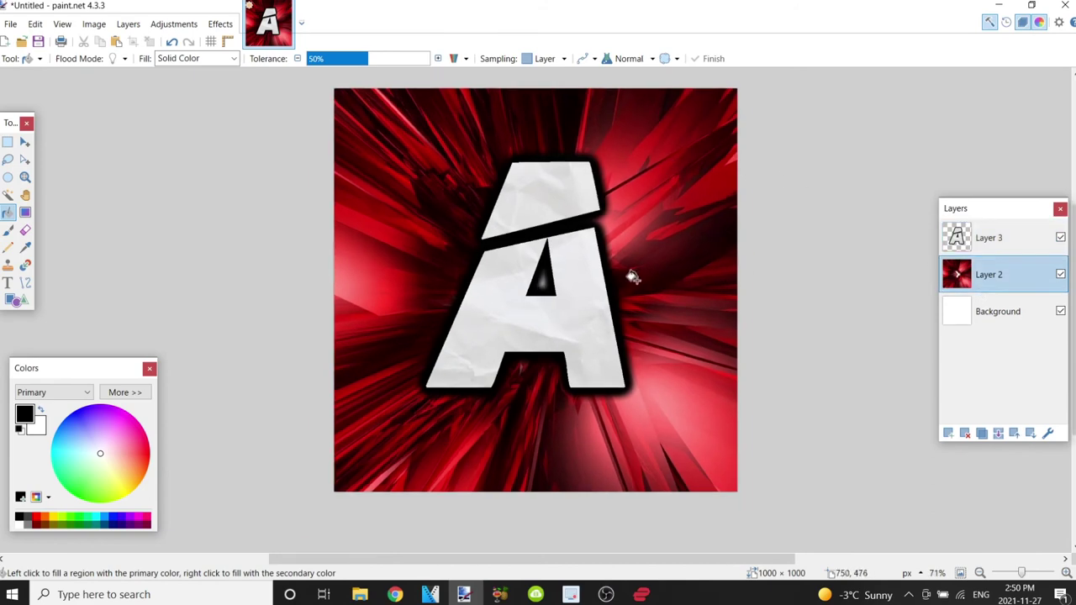
{"action": "scroll", "coordinate": [632, 277], "scroll_direction": "up", "scroll_amount": 2}
{"action": "left_click", "coordinate": [220, 24]}
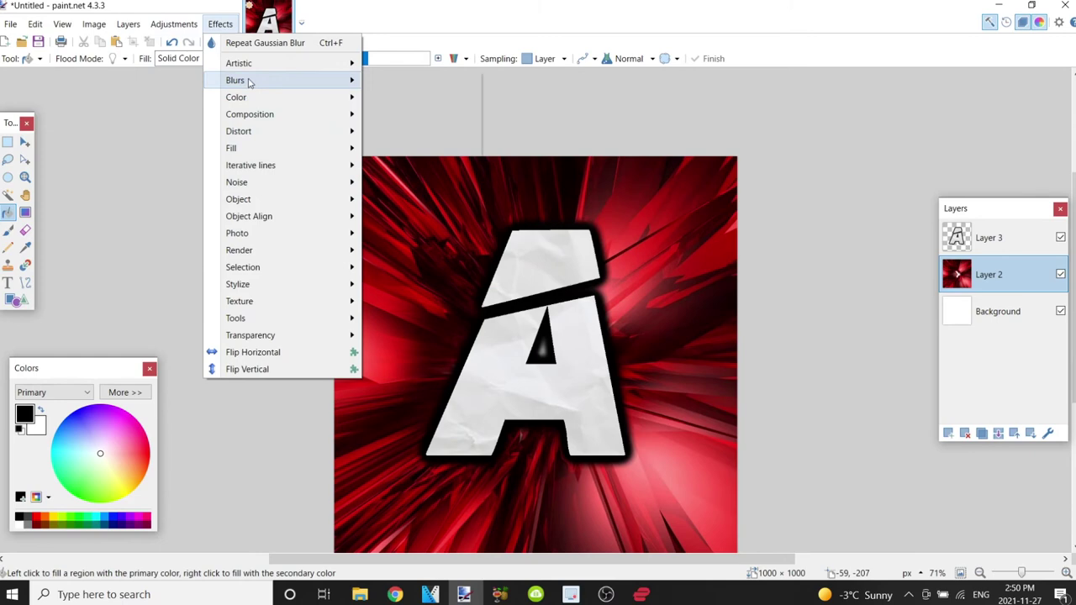
{"action": "mouse_move", "coordinate": [251, 80]}
{"action": "left_click", "coordinate": [412, 149]}
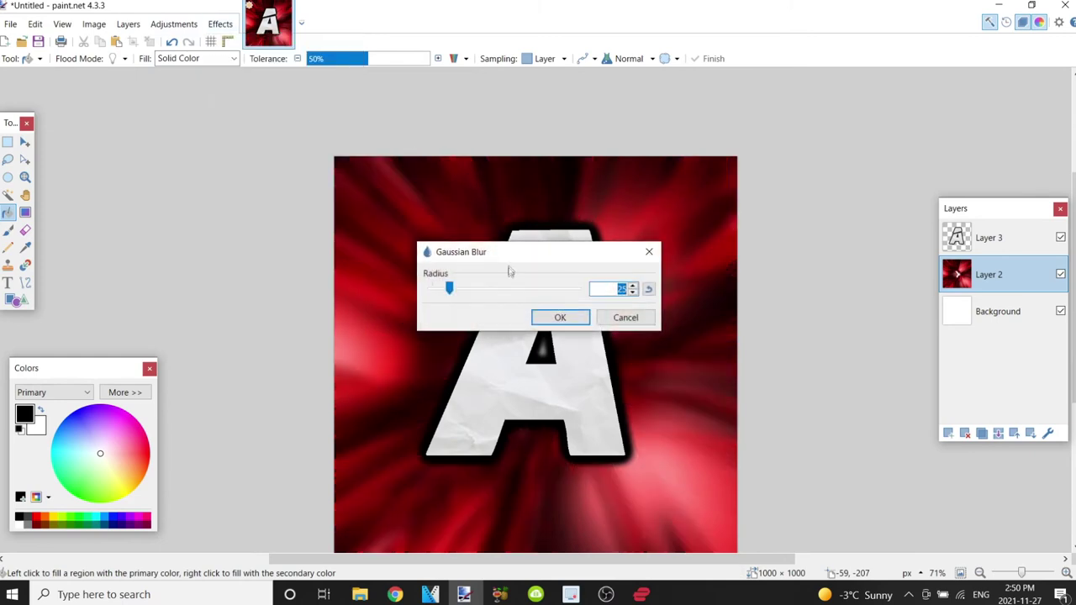
{"action": "left_click_drag", "start_coordinate": [538, 255], "coordinate": [928, 142]}
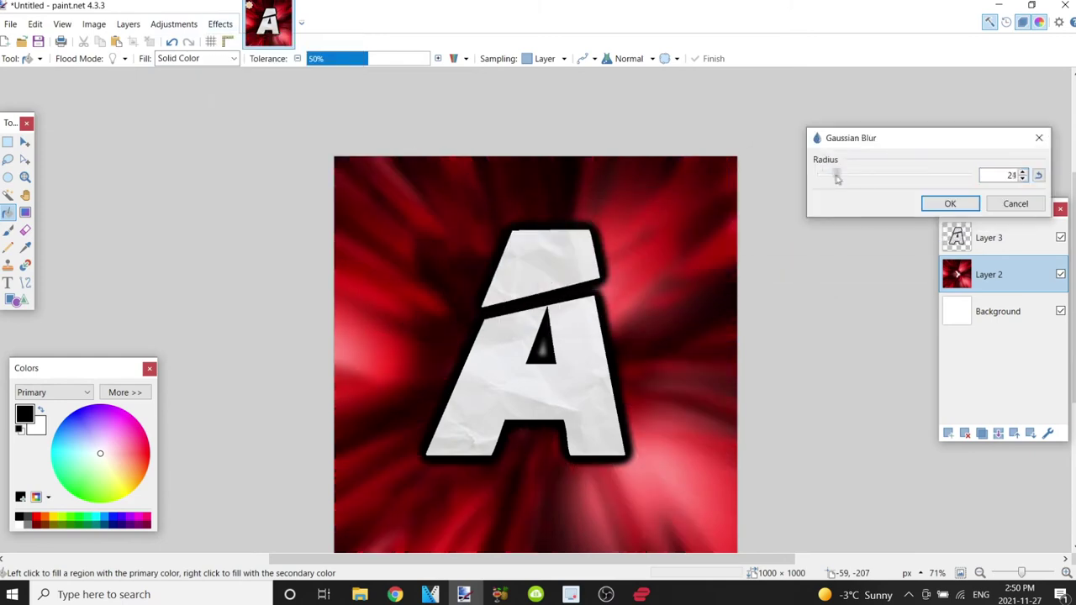
{"action": "left_click_drag", "start_coordinate": [839, 178], "coordinate": [817, 180]}
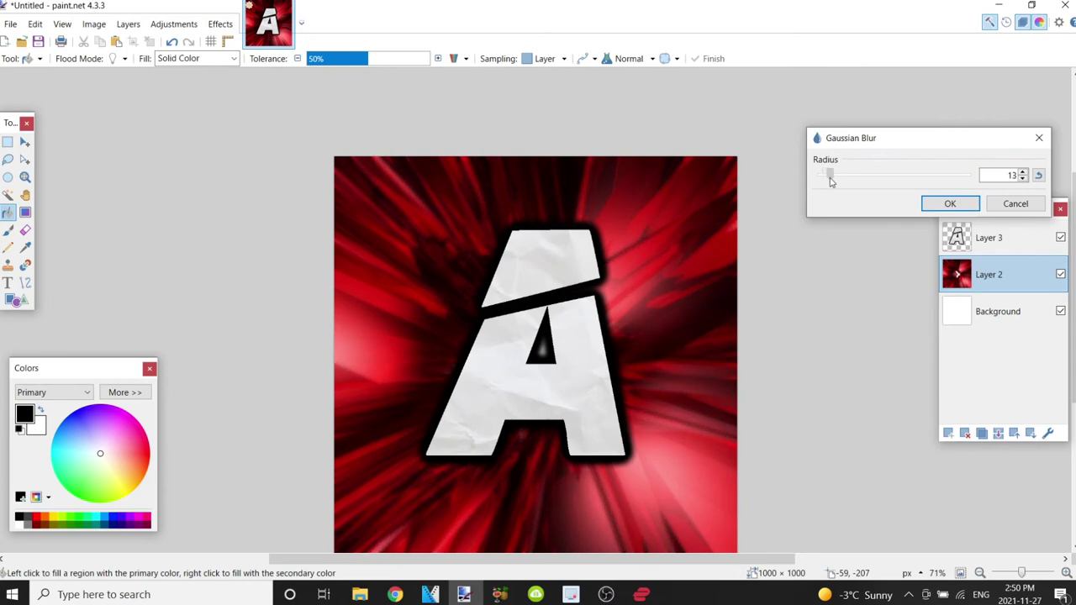
{"action": "left_click", "coordinate": [948, 204]}
{"action": "scroll", "coordinate": [782, 193], "scroll_direction": "down", "scroll_amount": 2}
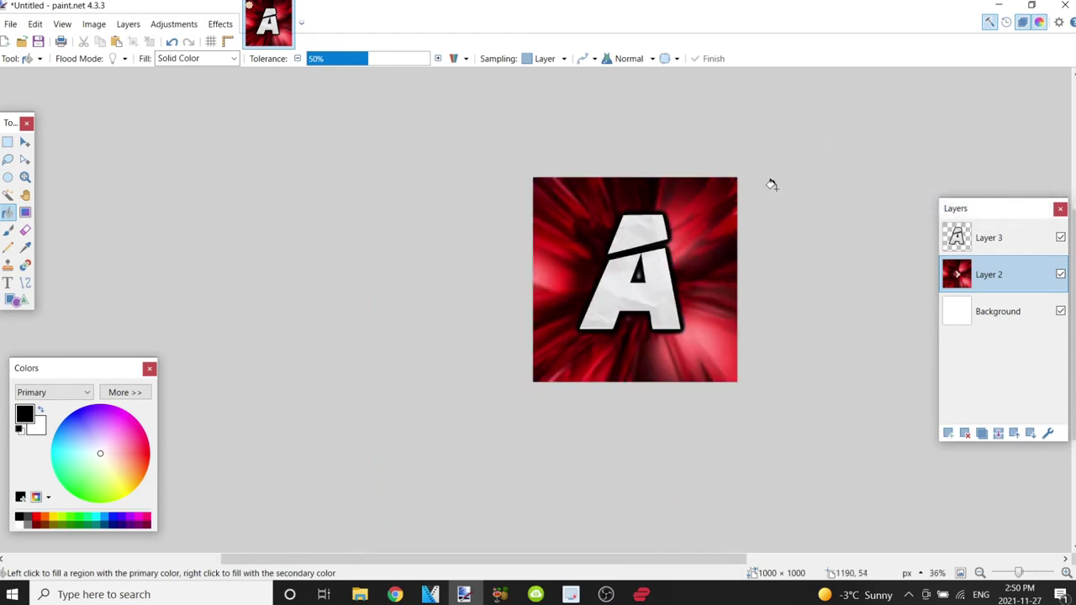
{"action": "scroll", "coordinate": [555, 225], "scroll_direction": "up", "scroll_amount": 2}
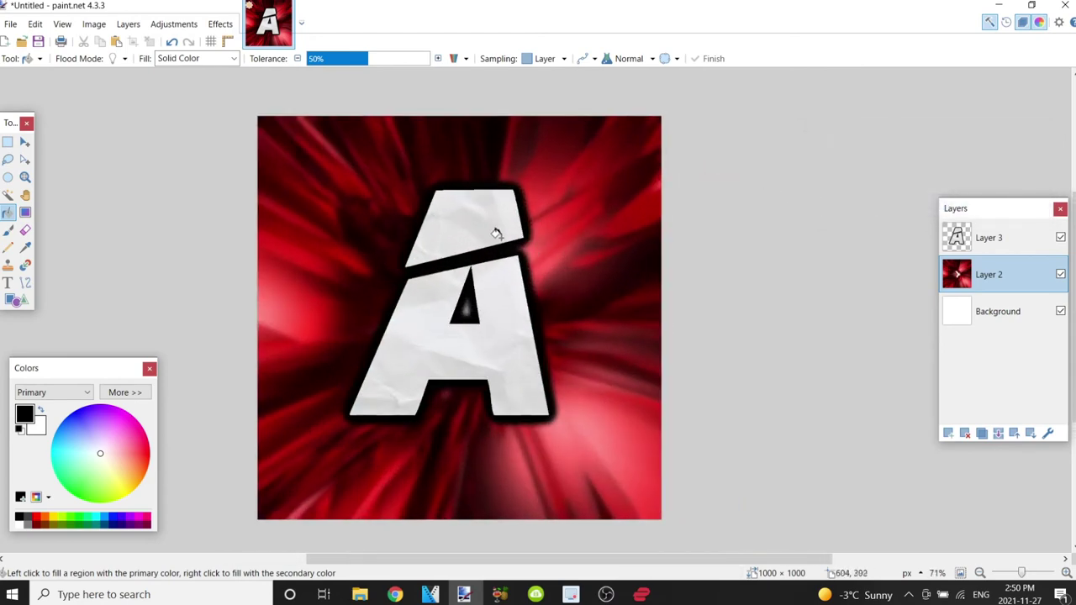
{"action": "scroll", "coordinate": [494, 231], "scroll_direction": "up", "scroll_amount": 1}
{"action": "scroll", "coordinate": [504, 180], "scroll_direction": "down", "scroll_amount": 2}
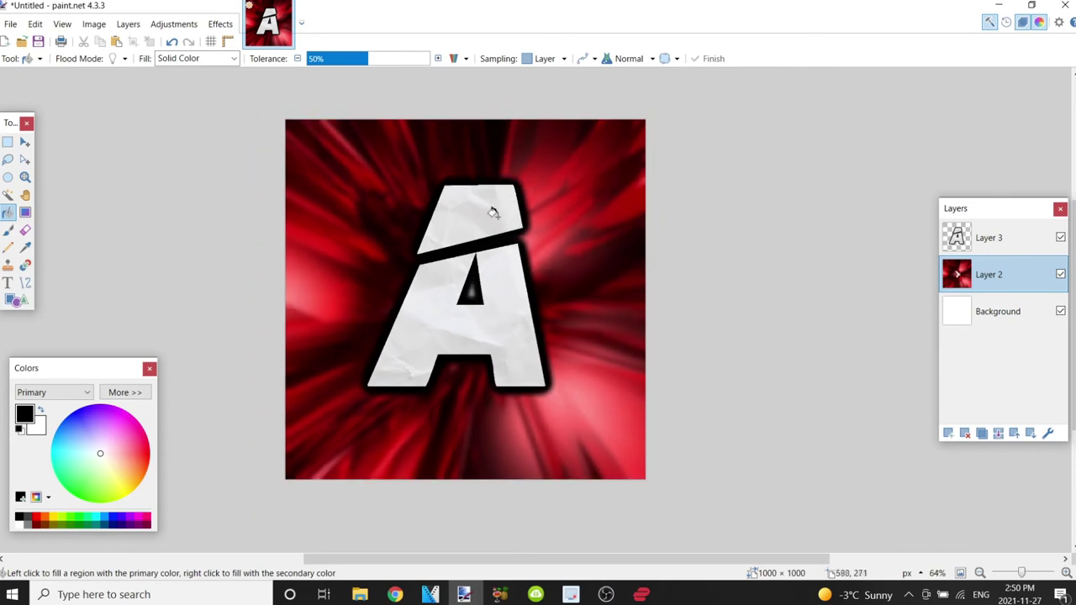
{"action": "scroll", "coordinate": [494, 213], "scroll_direction": "up", "scroll_amount": 3}
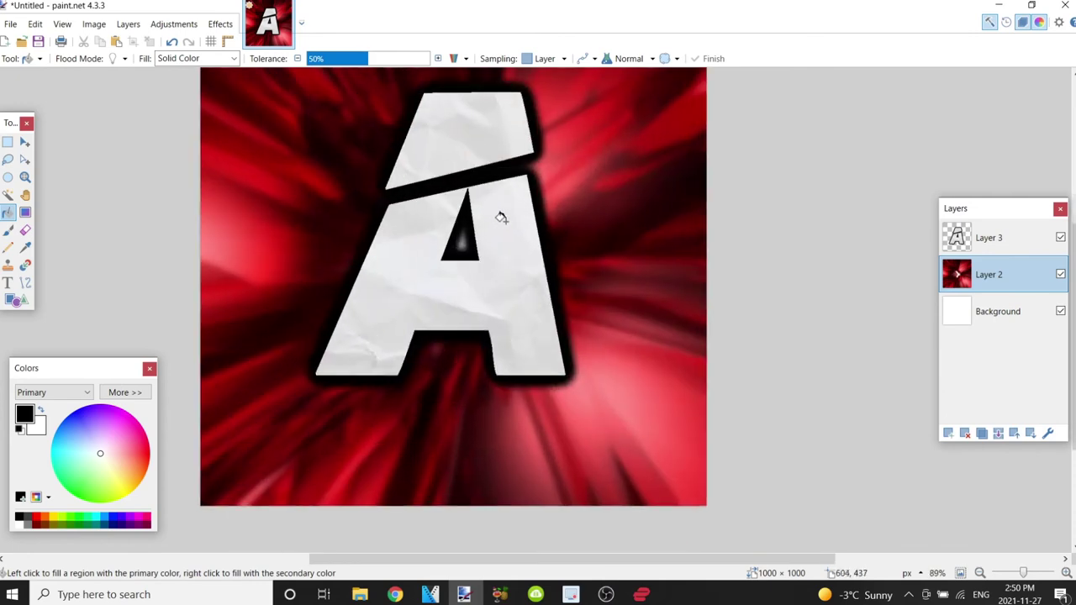
{"action": "scroll", "coordinate": [496, 219], "scroll_direction": "down", "scroll_amount": 2}
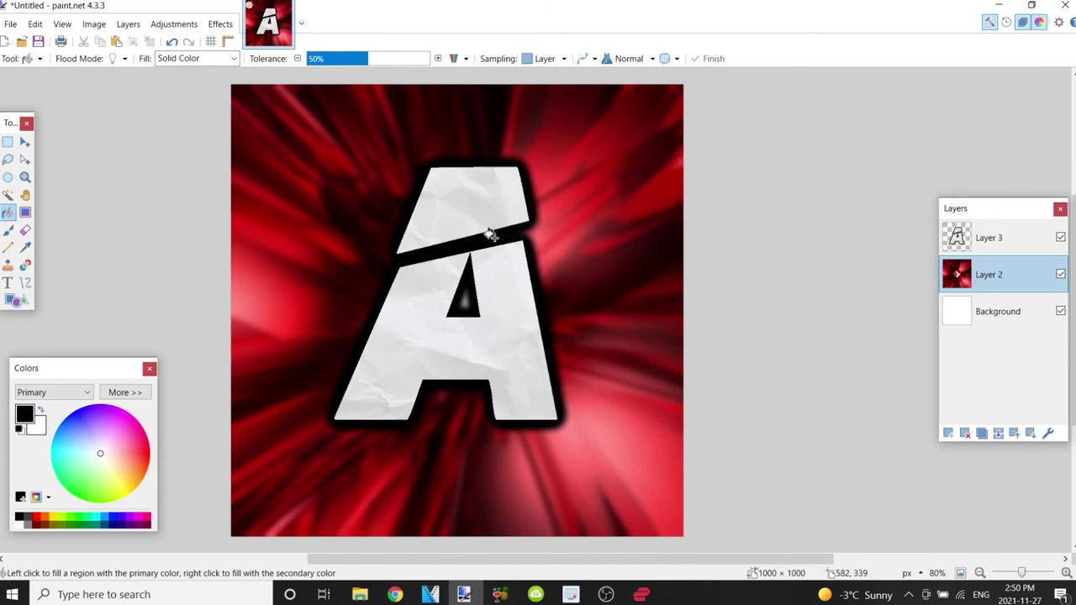
{"action": "scroll", "coordinate": [455, 273], "scroll_direction": "down", "scroll_amount": 2}
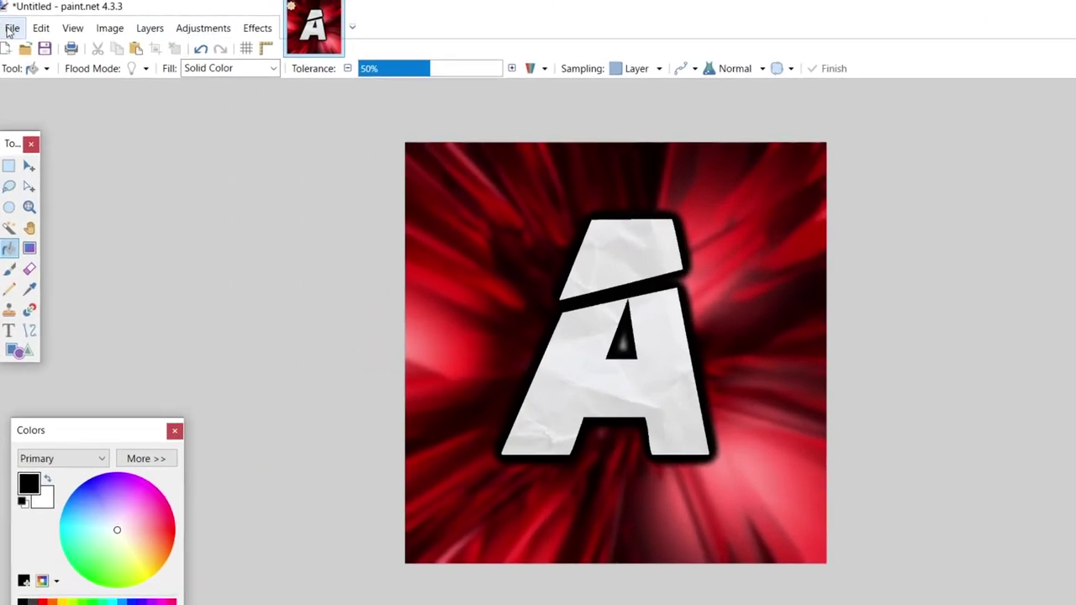
- Save the flattened image to the Desktop as Untitled.jpg in JPEG format
{"action": "left_click", "coordinate": [10, 24]}
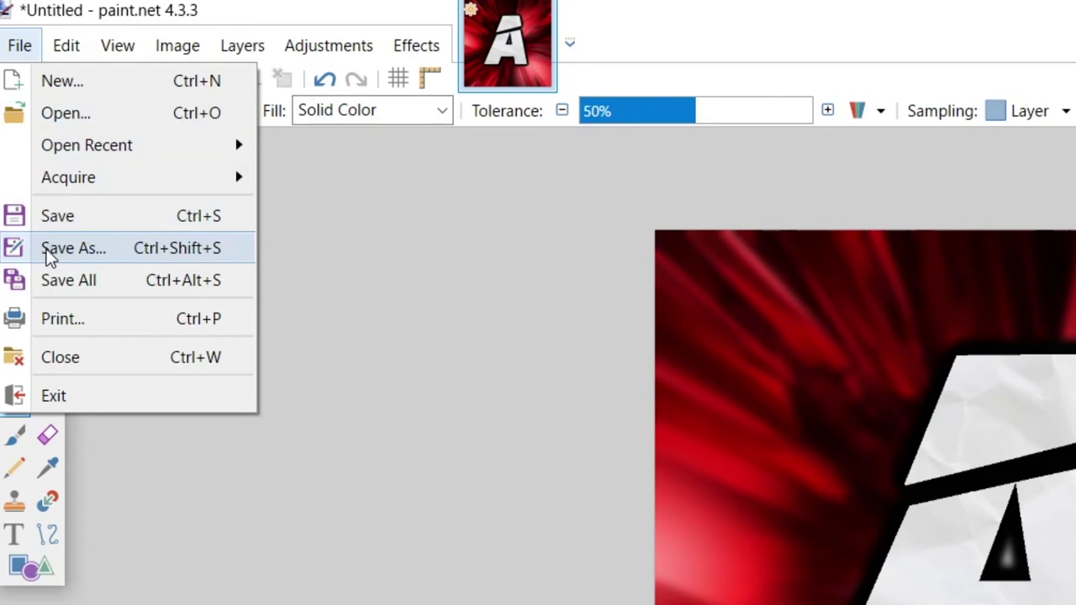
{"action": "left_click", "coordinate": [48, 257]}
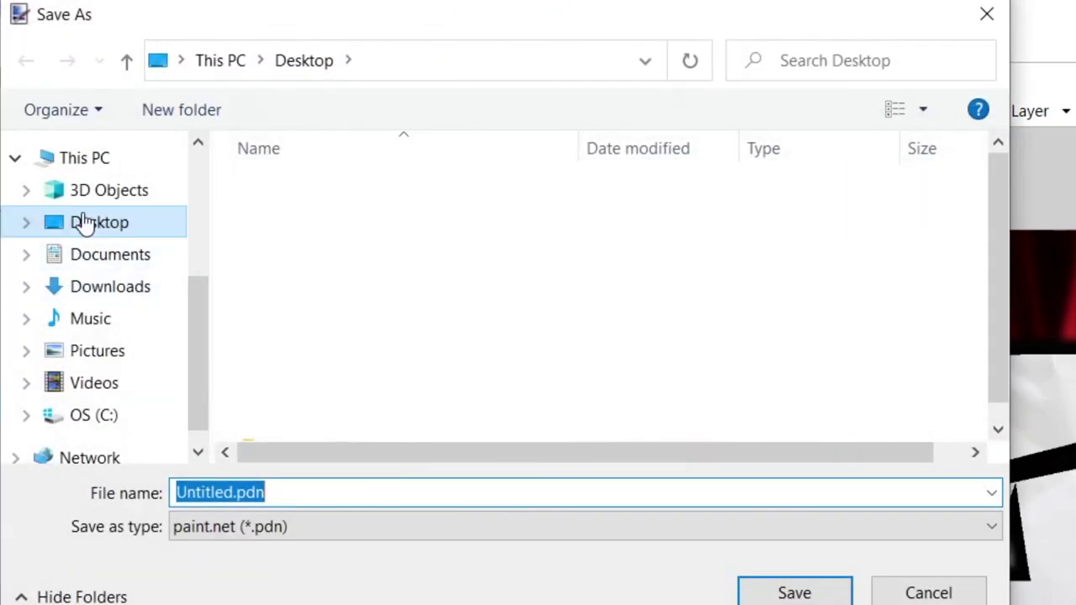
{"action": "left_click", "coordinate": [88, 222]}
{"action": "left_click", "coordinate": [276, 536]}
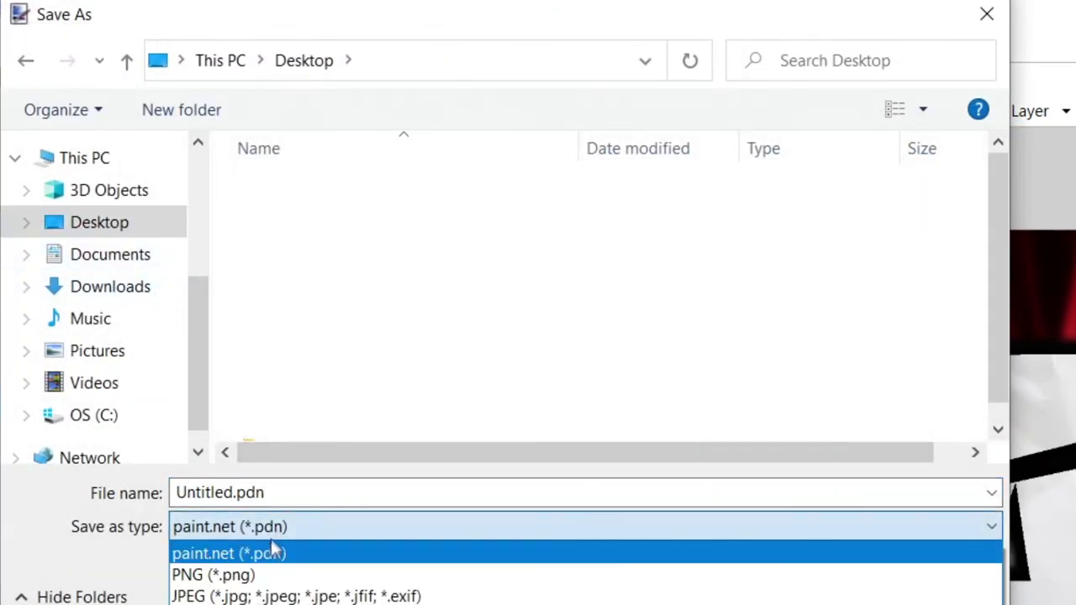
{"action": "left_click", "coordinate": [269, 592]}
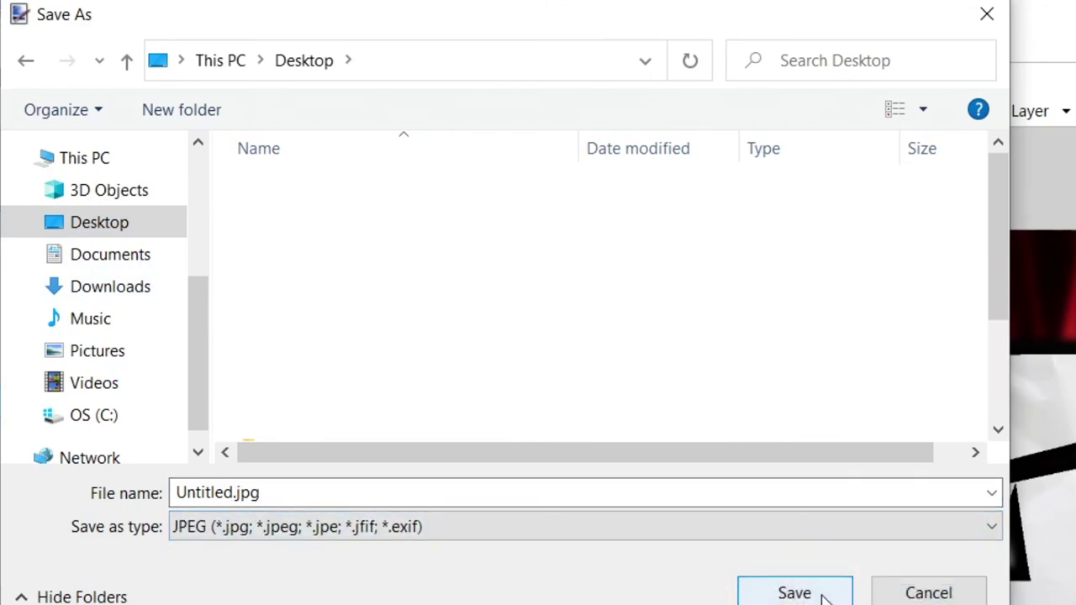
{"action": "left_click", "coordinate": [795, 594]}
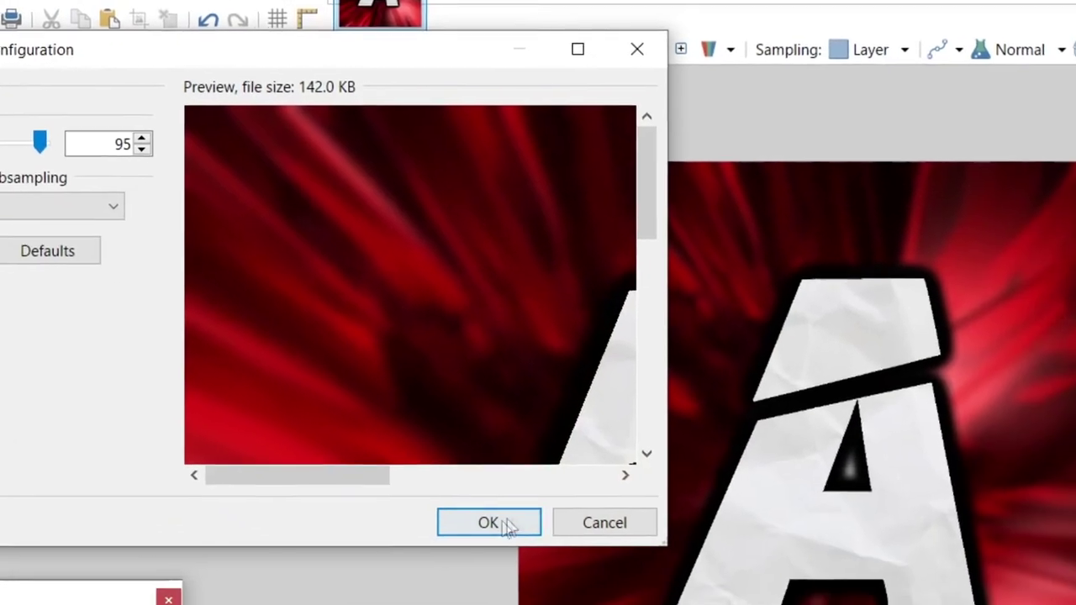
{"action": "left_click", "coordinate": [473, 522]}
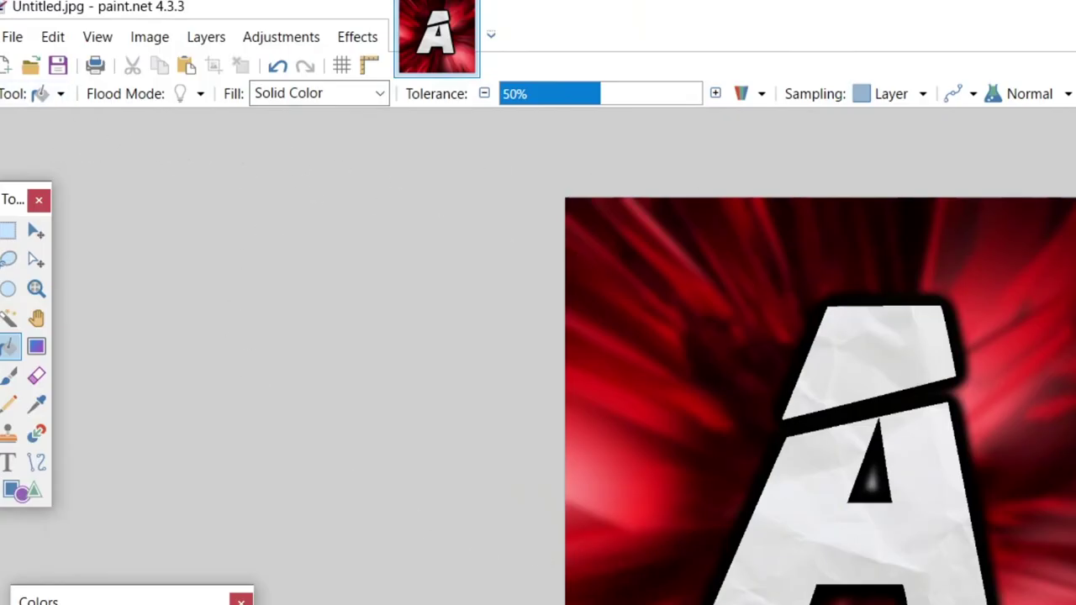
- Save a layered copy to the Desktop as Untitled.pdn in paint.net format
{"action": "left_click", "coordinate": [10, 38]}
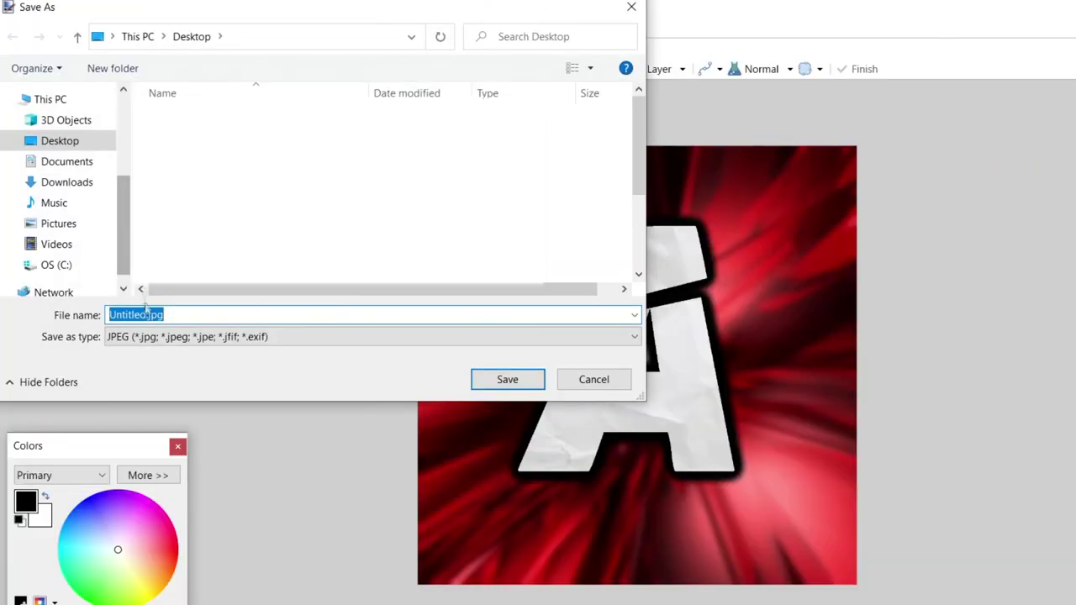
{"action": "left_click", "coordinate": [156, 336]}
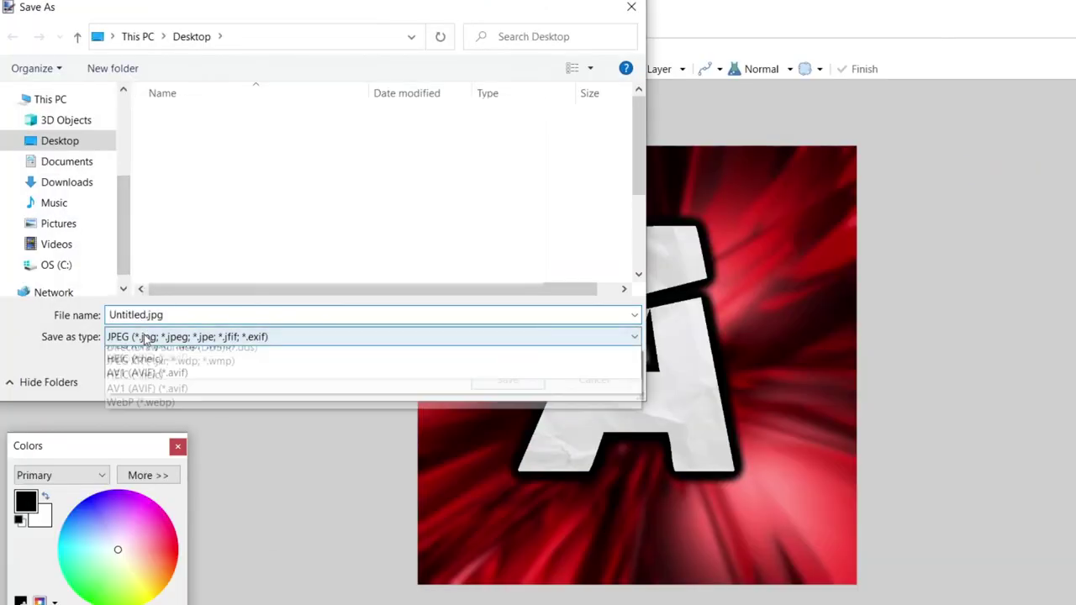
{"action": "left_click", "coordinate": [155, 356]}
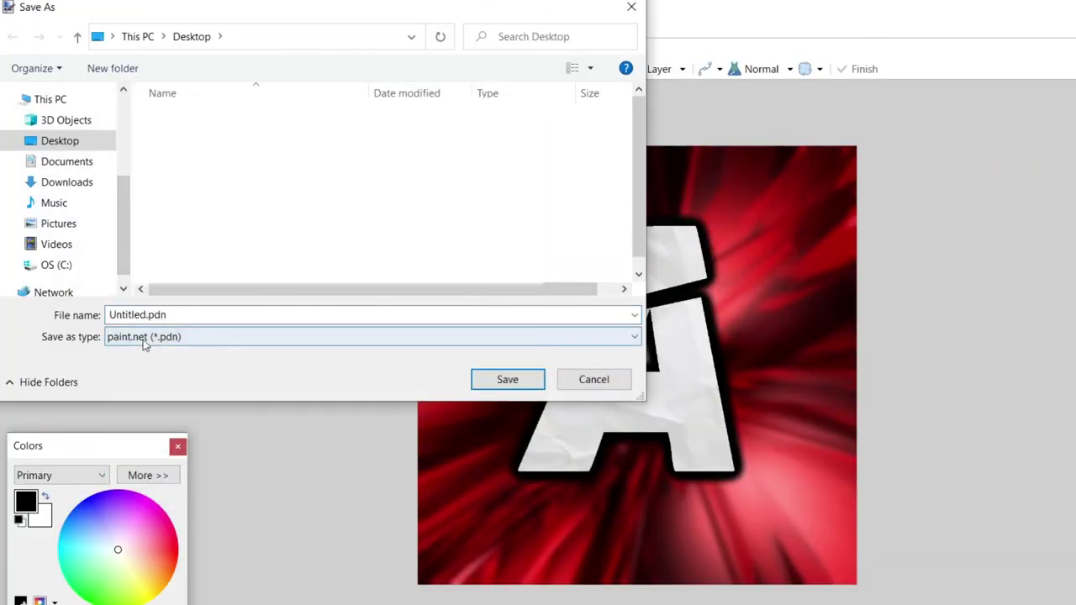
{"action": "left_click", "coordinate": [513, 379]}
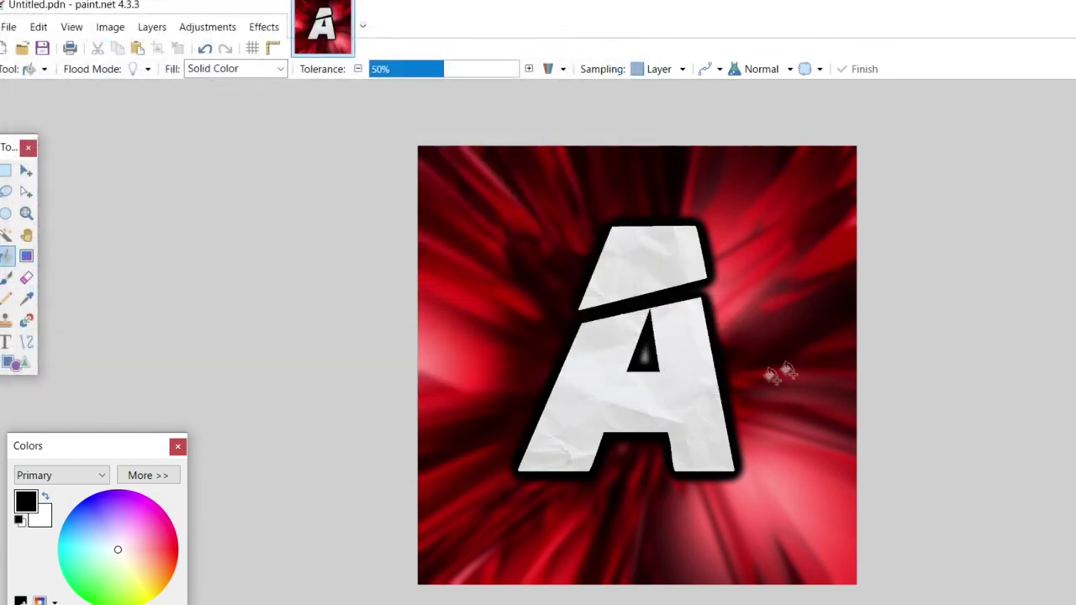